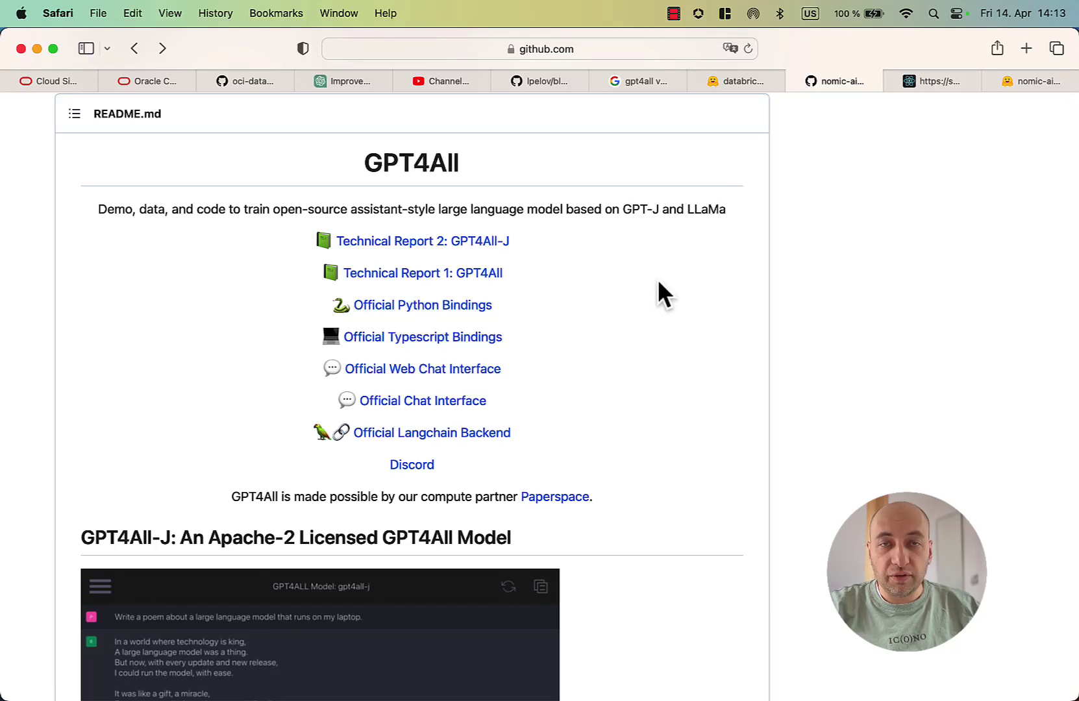
Review the GPT4All README introduction and the GPT4All-J technical report's passages on the dataset and data curation
drag(626, 214, 662, 215)
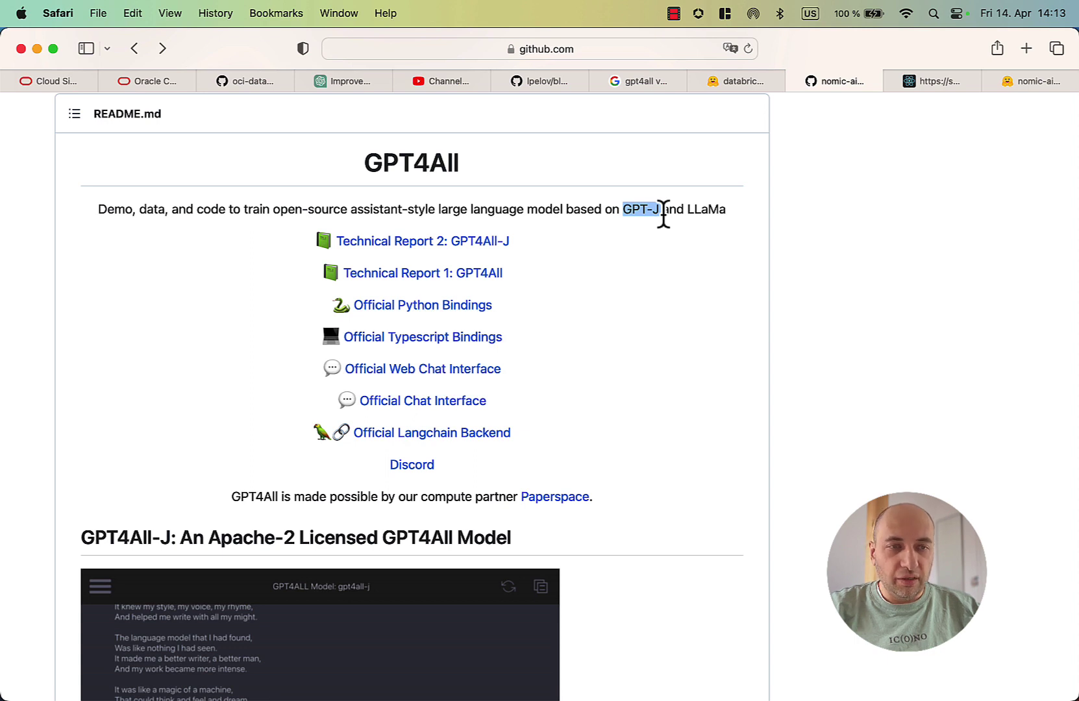
scroll(663, 215, down, 1)
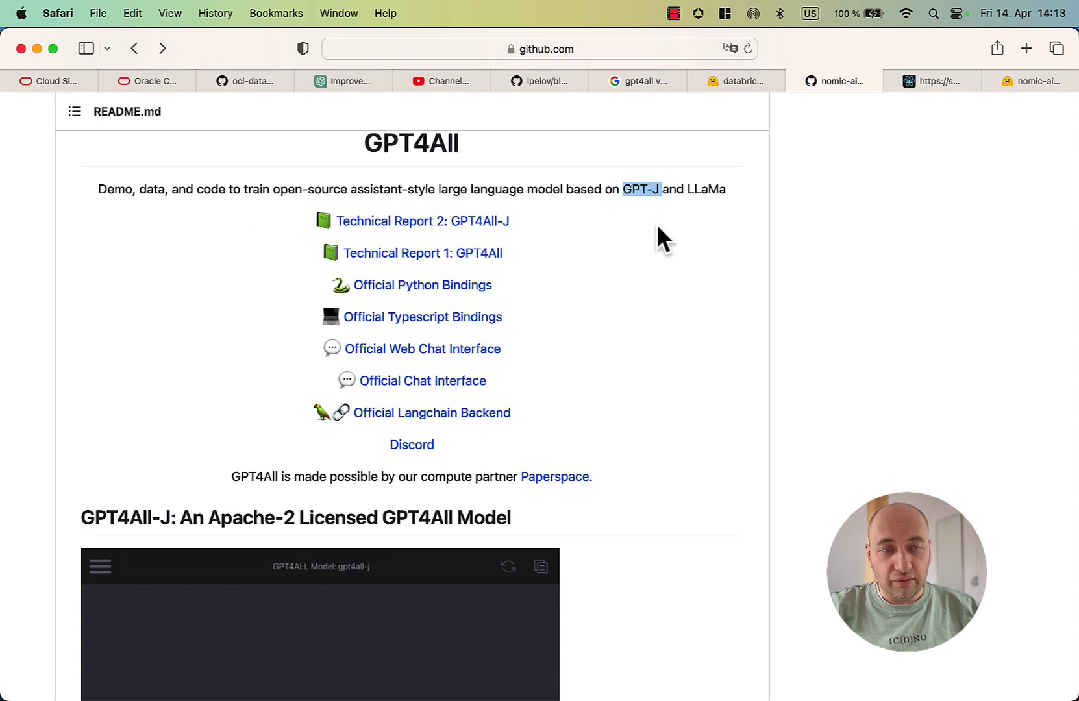
key(ctrl+Tab)
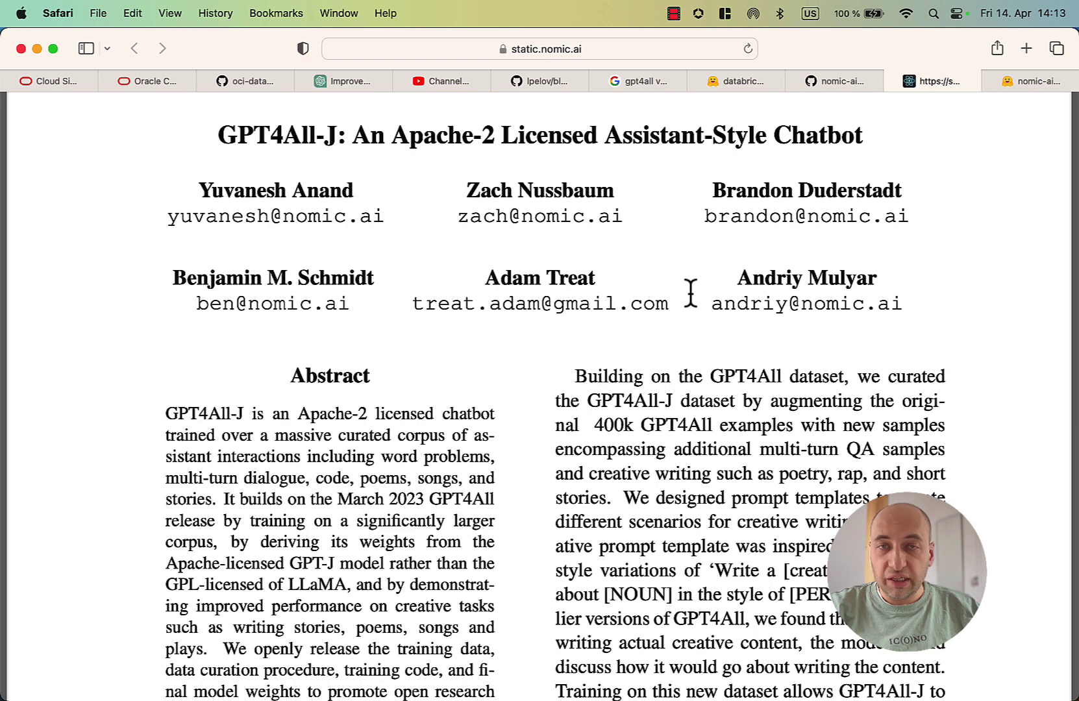
scroll(276, 499, down, 10)
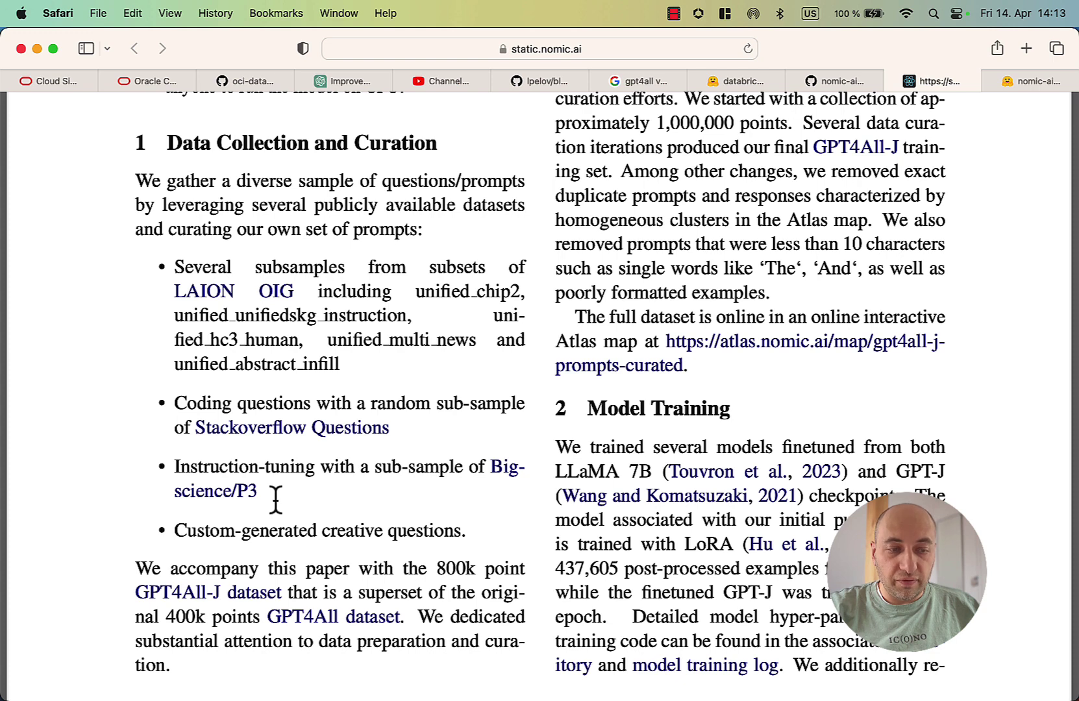
scroll(254, 538, down, 1)
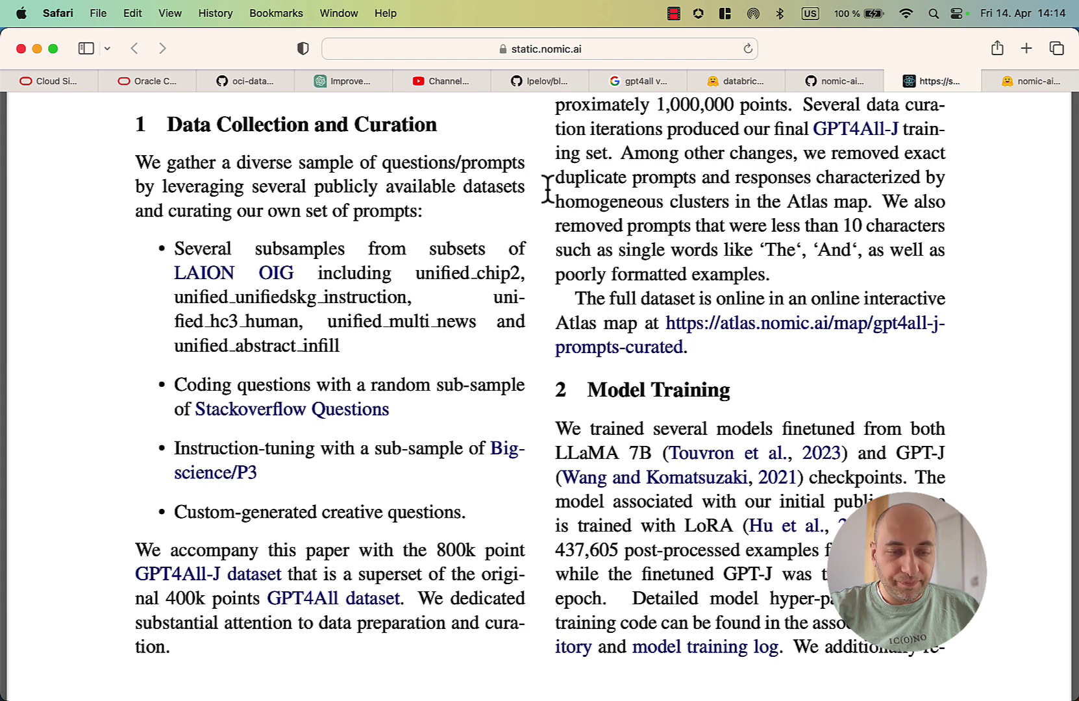
scroll(254, 538, up, 15)
drag(575, 150, 815, 214)
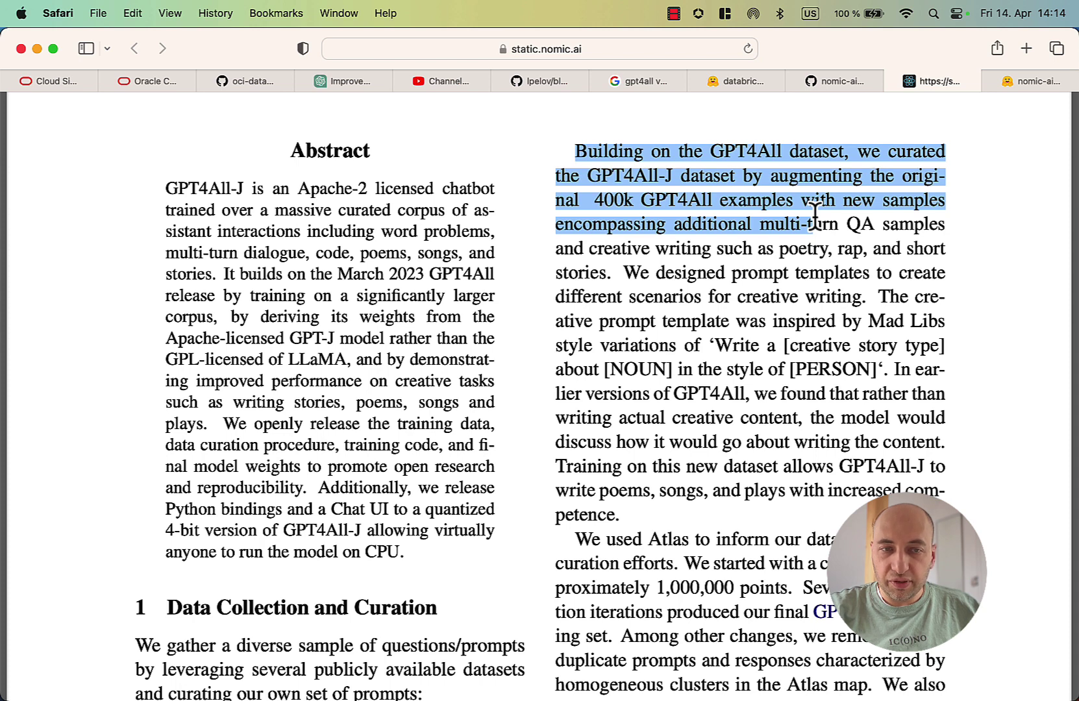
click(768, 222)
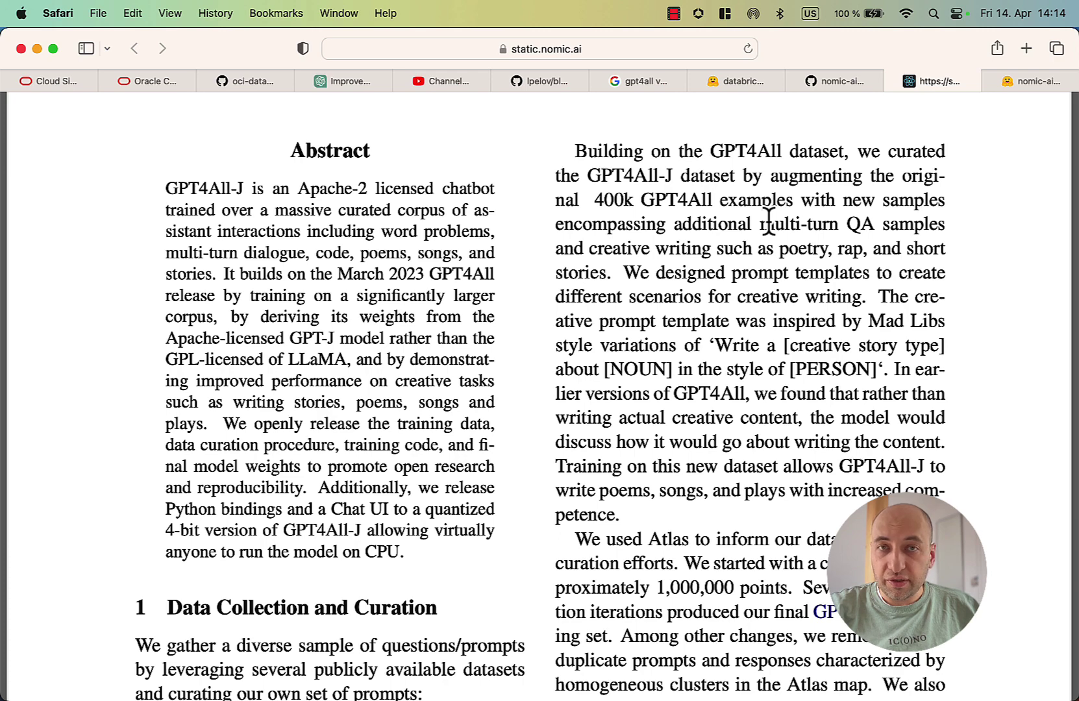
scroll(585, 130, down, 10)
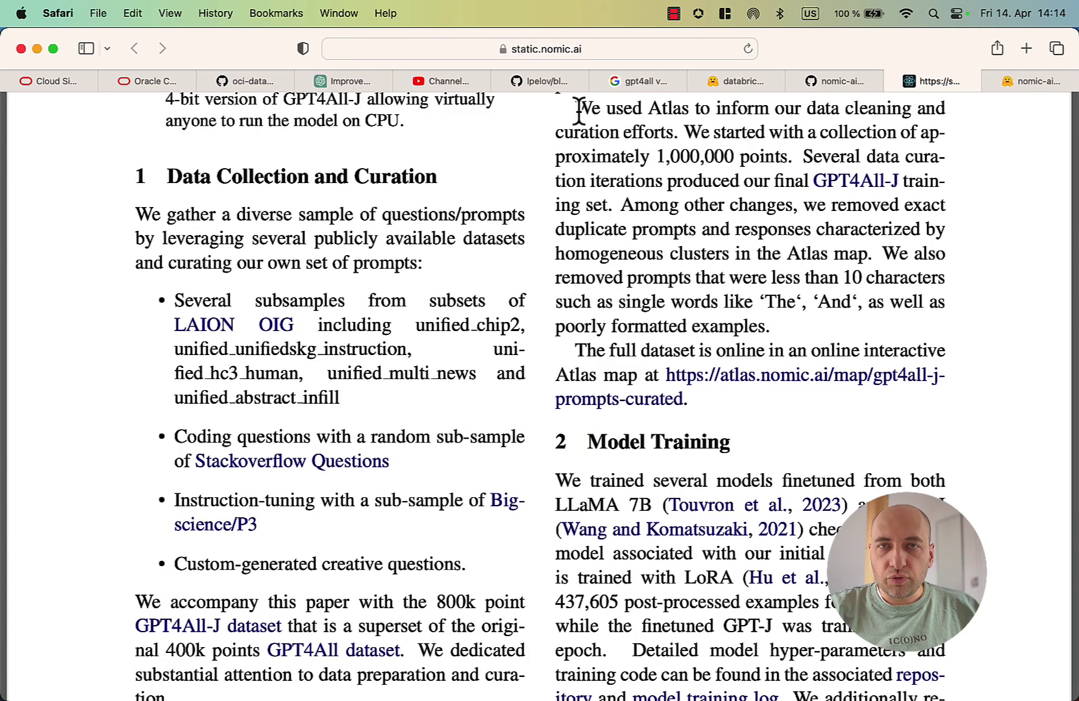
drag(576, 108, 621, 198)
click(622, 191)
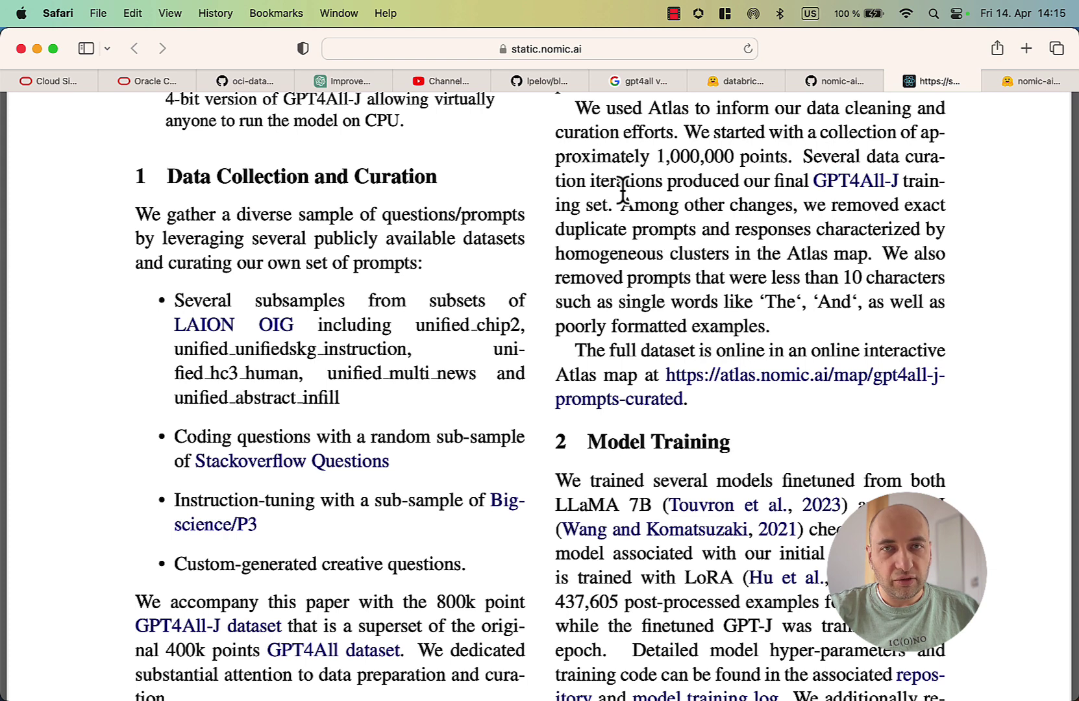
Return to the GPT4All GitHub README and download the Mac/OSX GPT4All-J chat installer
key(ctrl+shift+Tab)
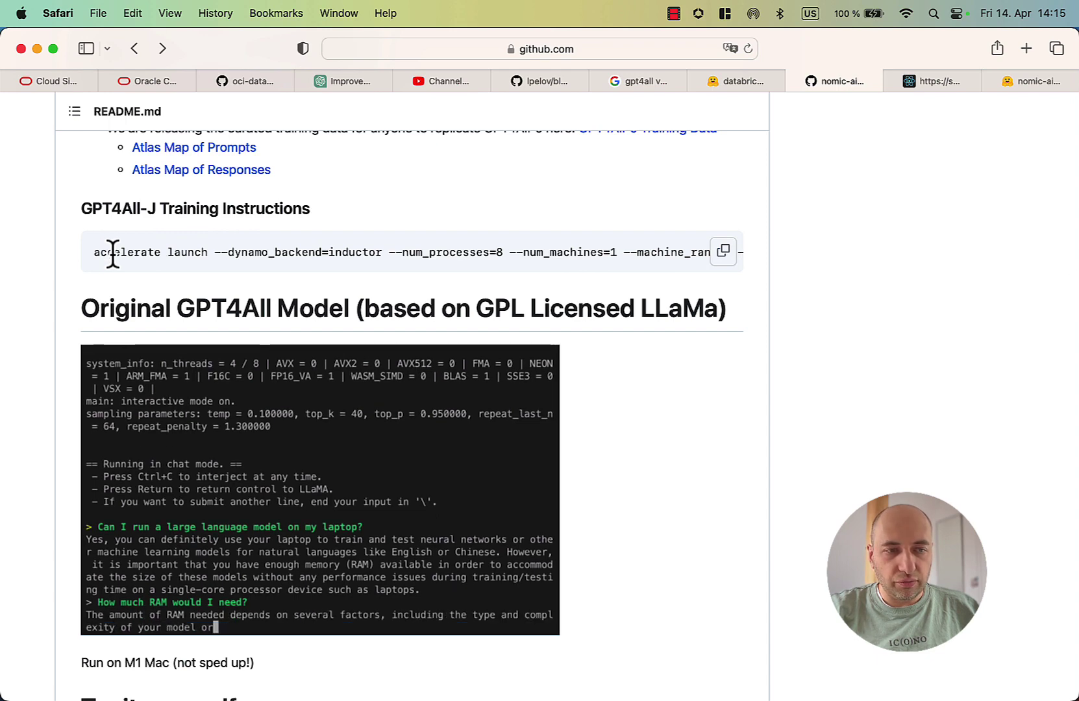
scroll(112, 255, up, 3)
scroll(113, 256, down, 2)
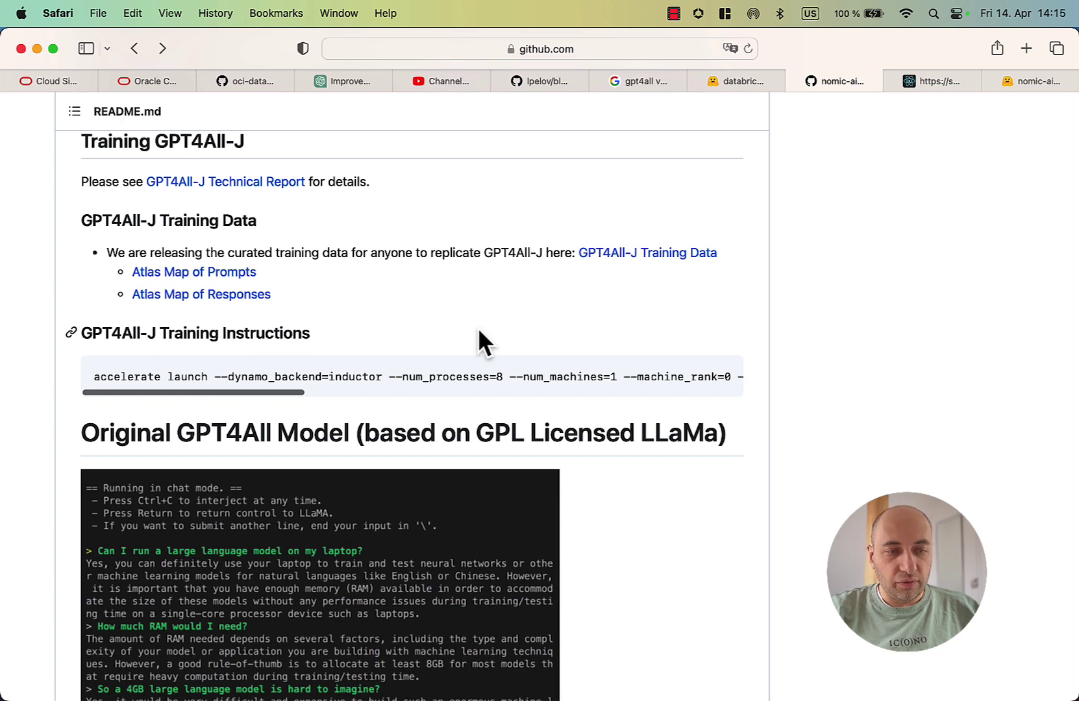
scroll(478, 327, up, 10)
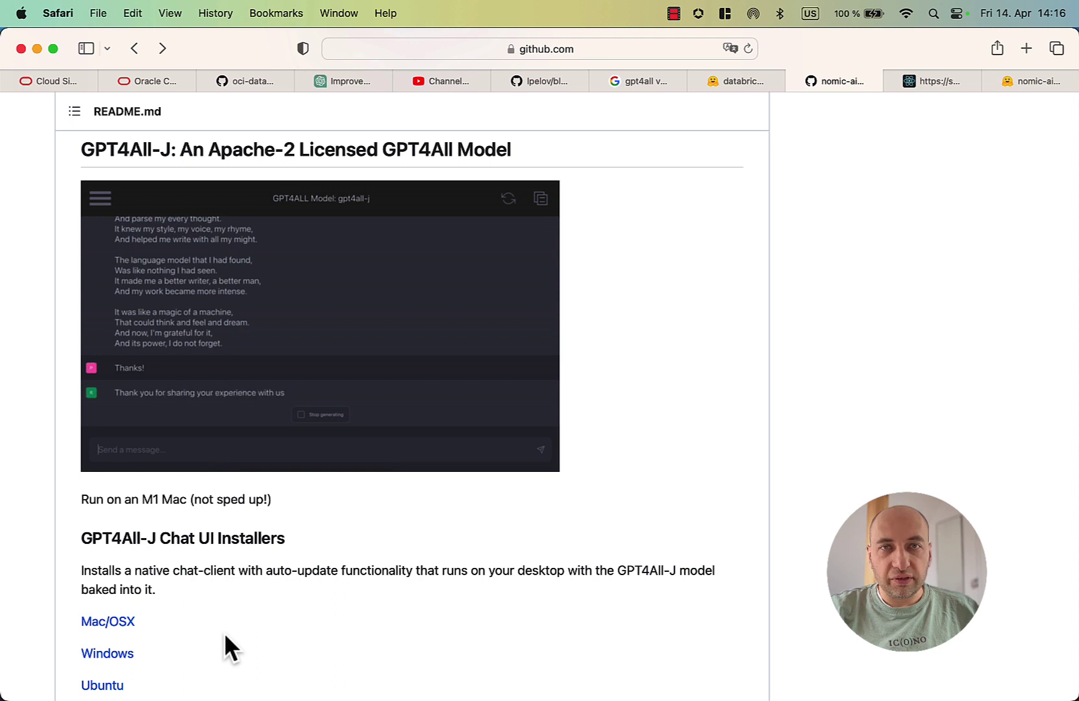
scroll(226, 637, down, 1)
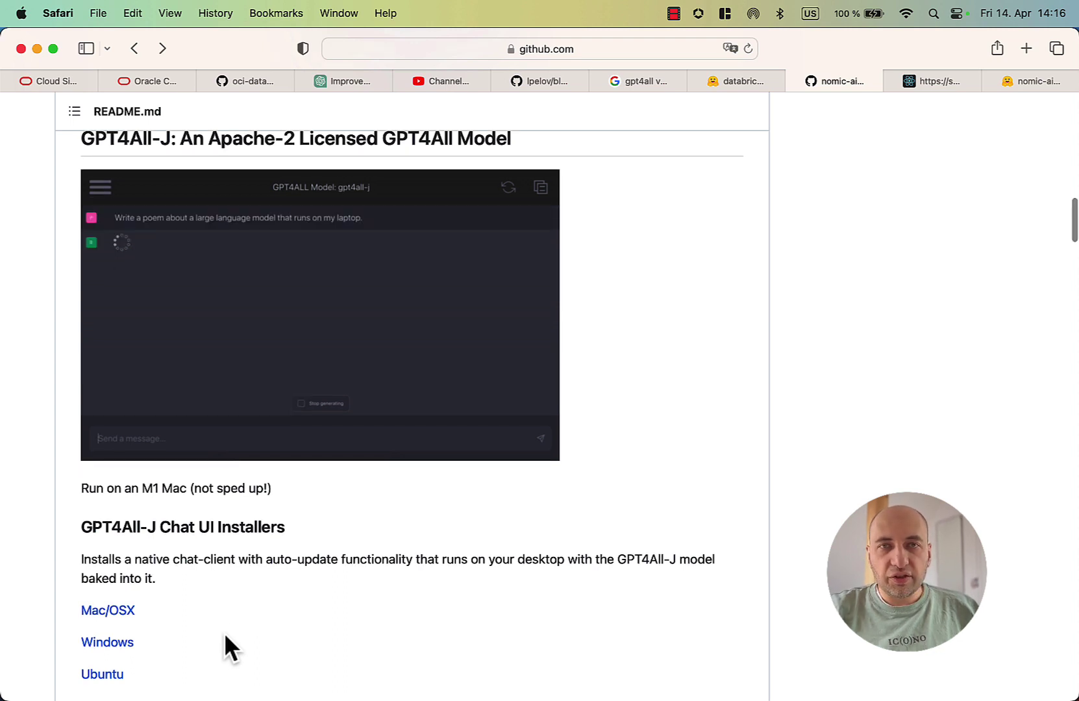
click(116, 610)
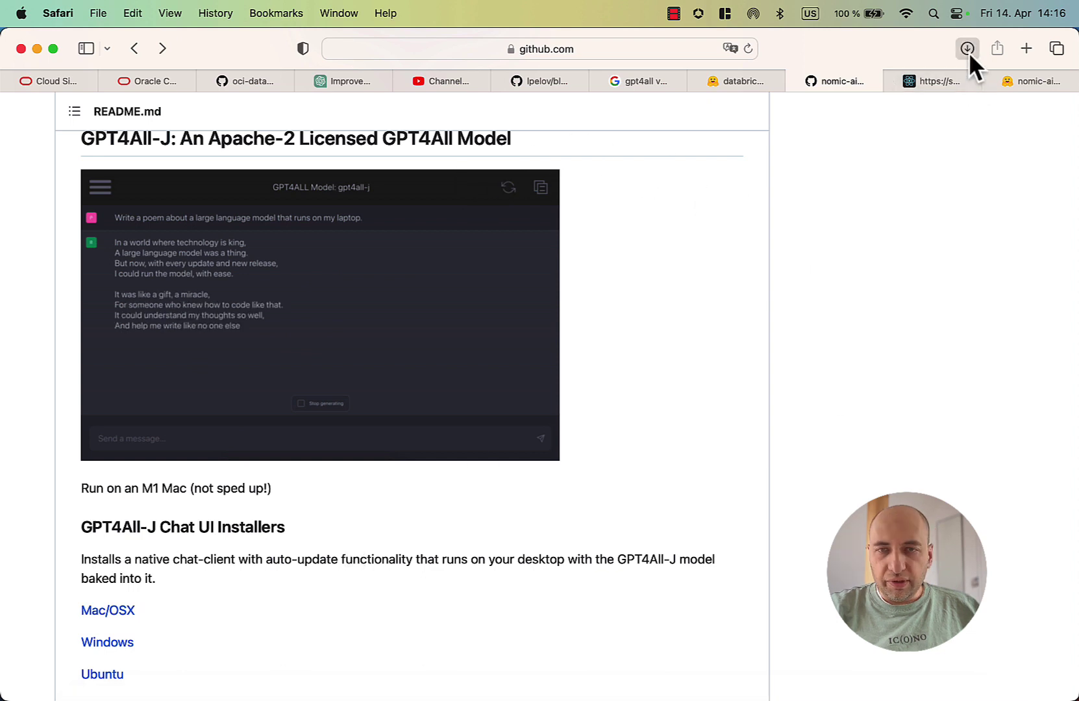
Open the downloaded gpt4all-0.1.0-Darwin.dmg and launch its installer, allowing the unverified app to open
click(967, 49)
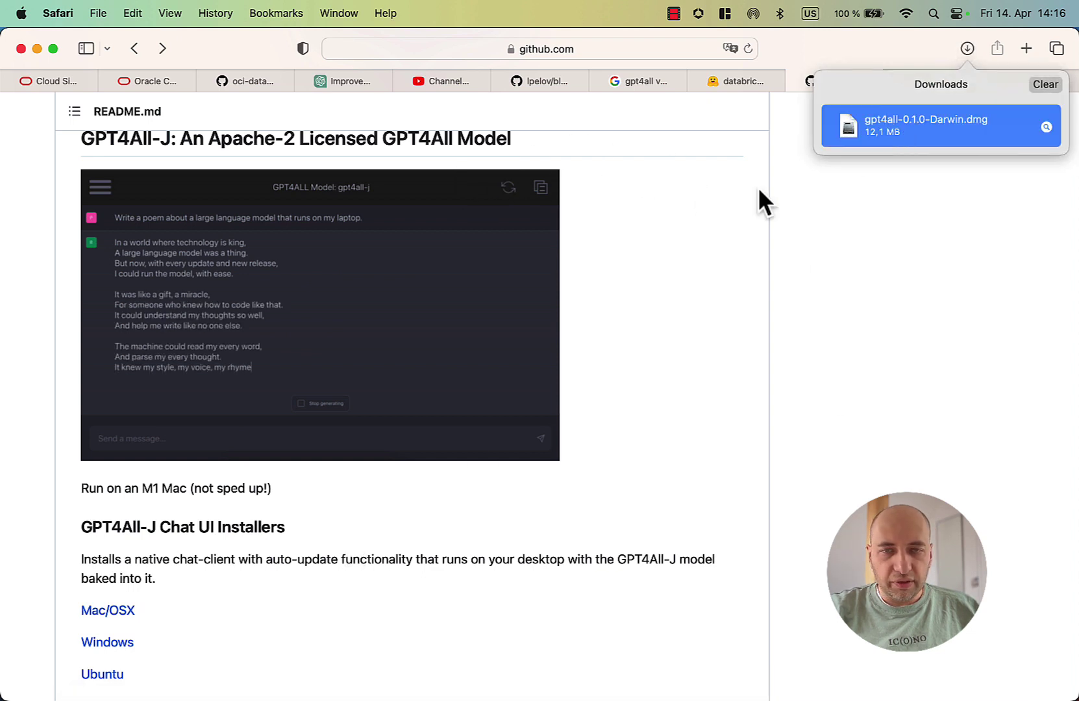
double_click(182, 151)
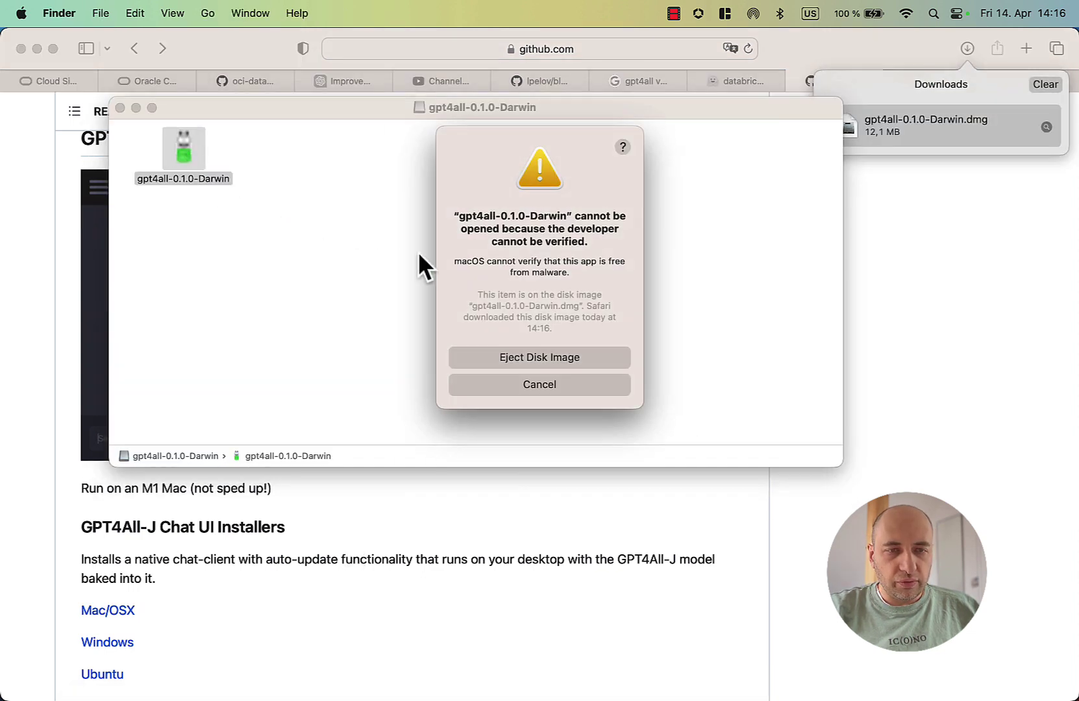
click(529, 383)
right_click(182, 153)
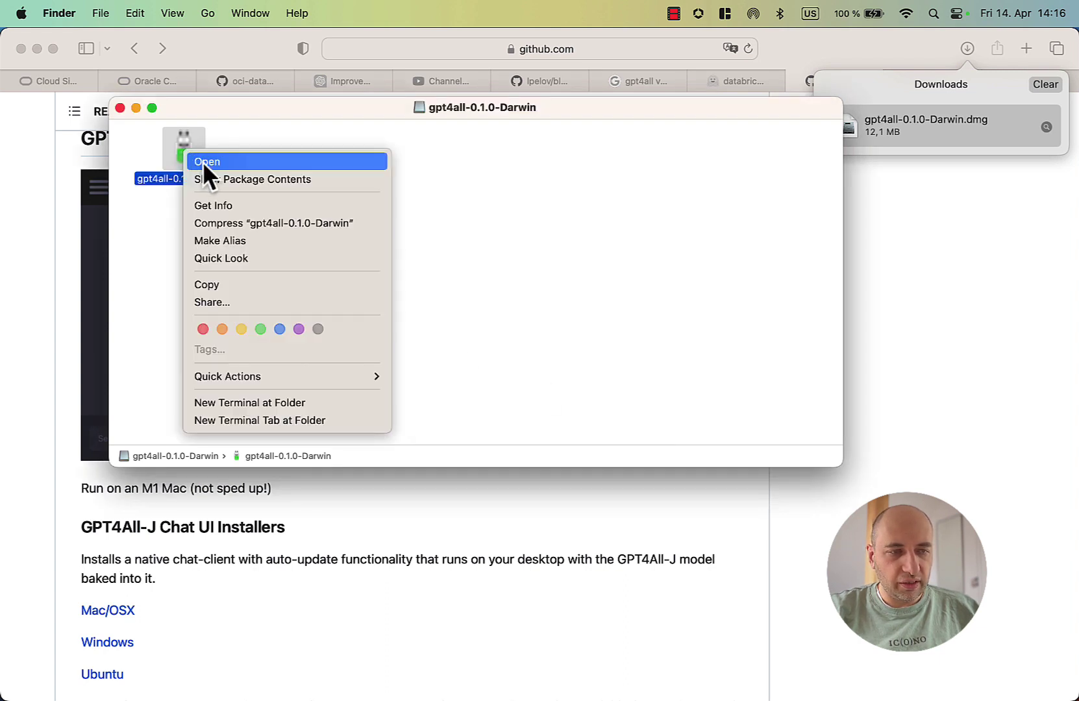
click(203, 162)
click(633, 305)
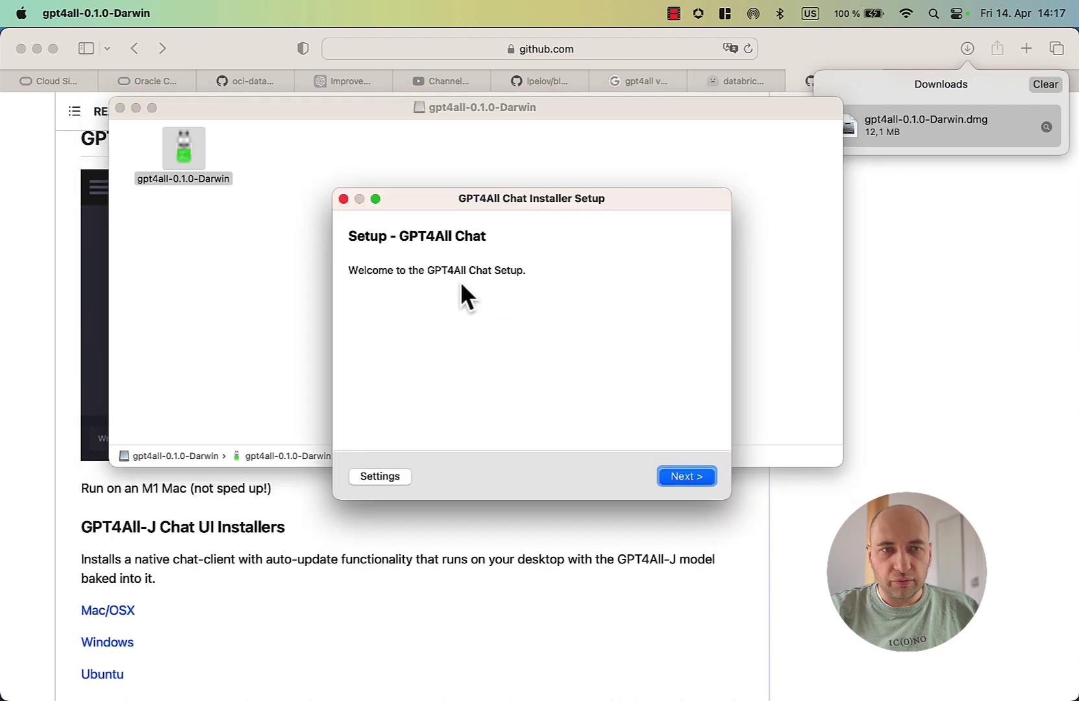
Install the gpt4all component in /Applications/gpt4all 0.1.0, accepting the license agreement, and finish the setup
key(Return)
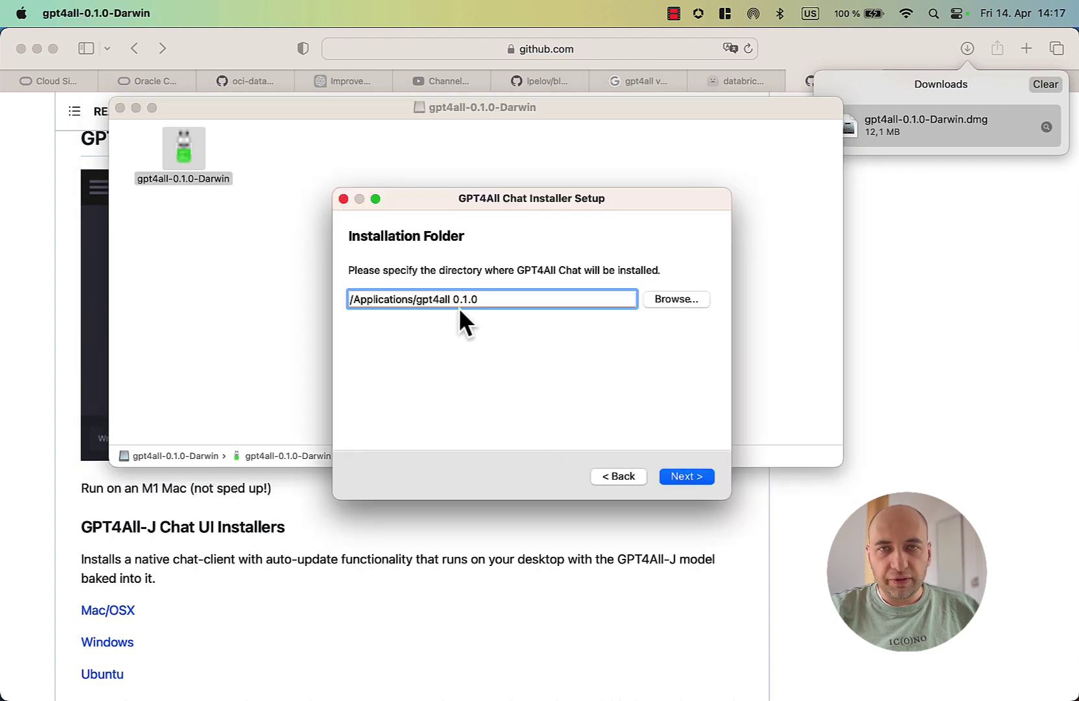
key(Return)
click(388, 343)
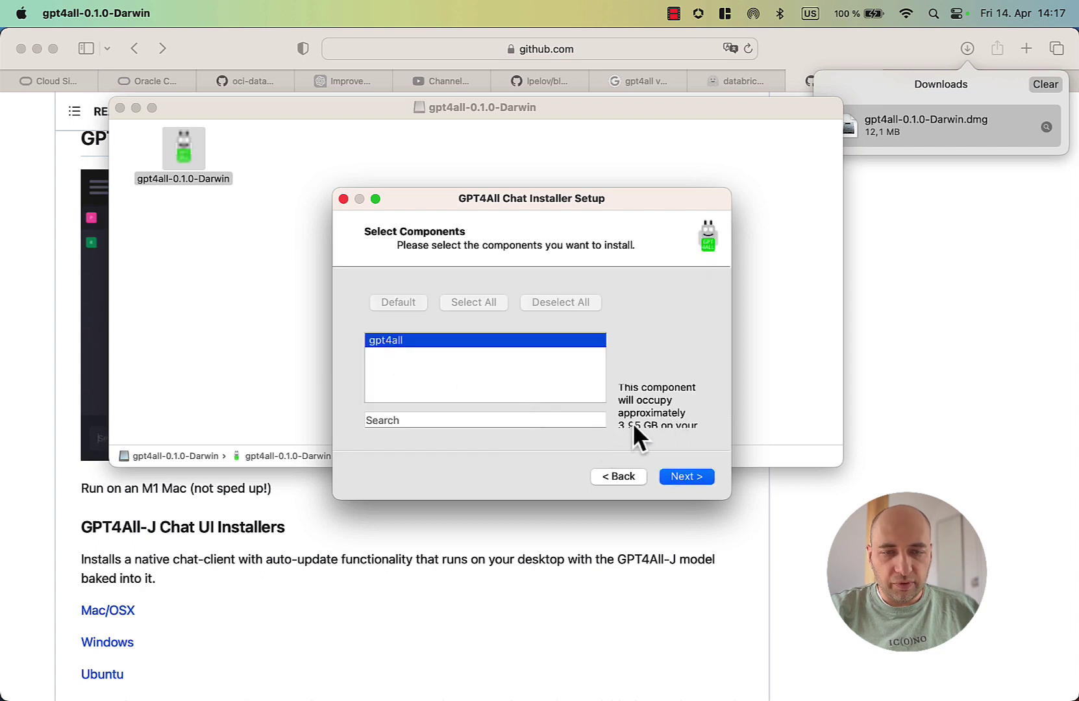
key(Return)
click(434, 419)
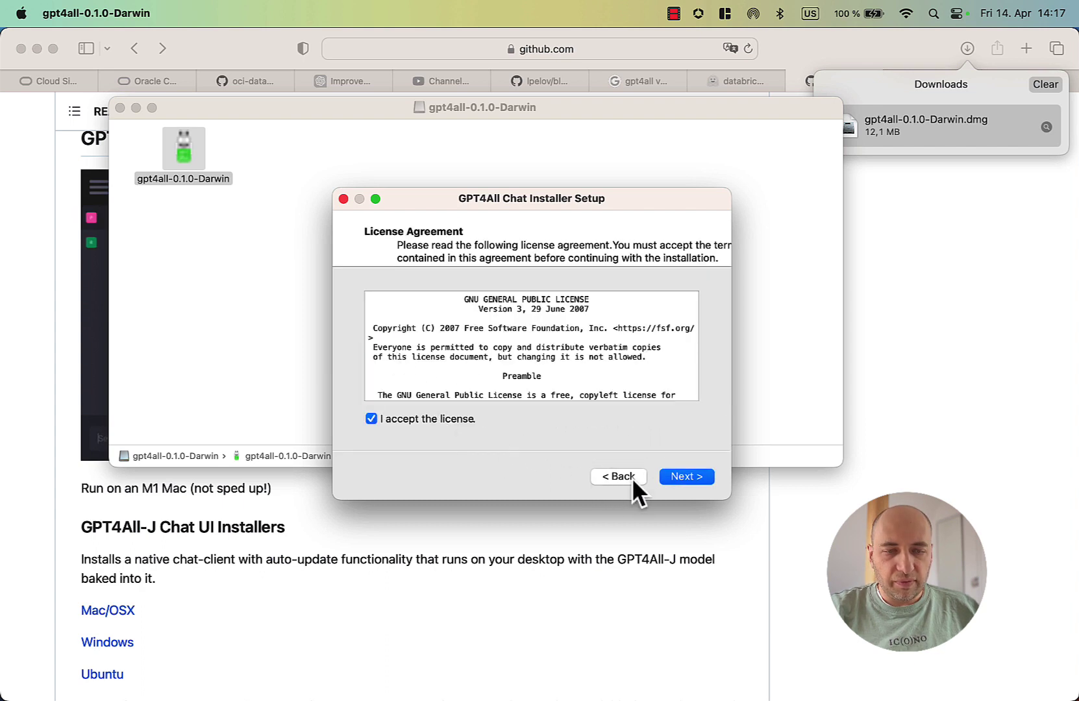
key(Return)
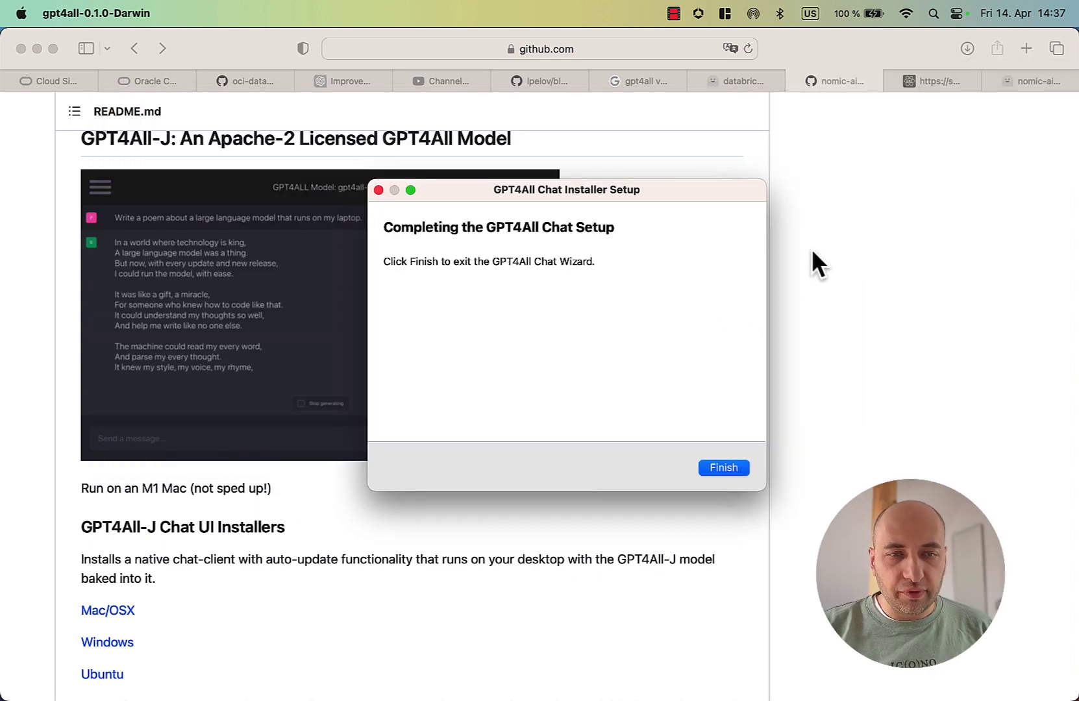
click(720, 462)
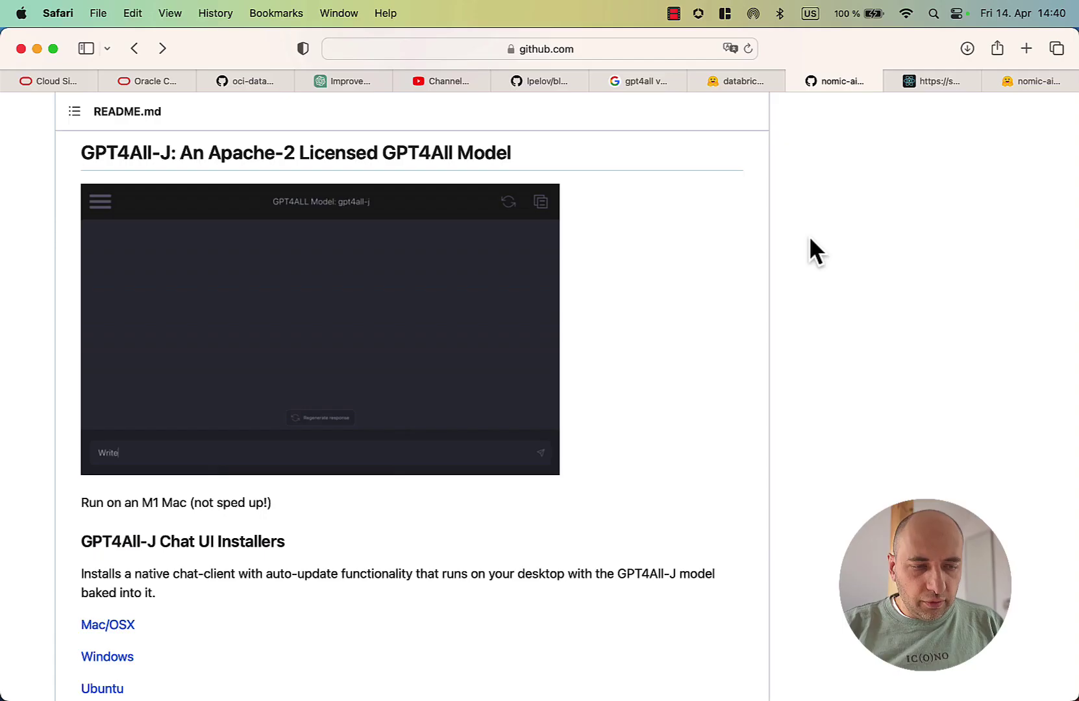
Look through the README's GPT4All-J sections below the demo, including the chat installers
scroll(680, 296, down, 1)
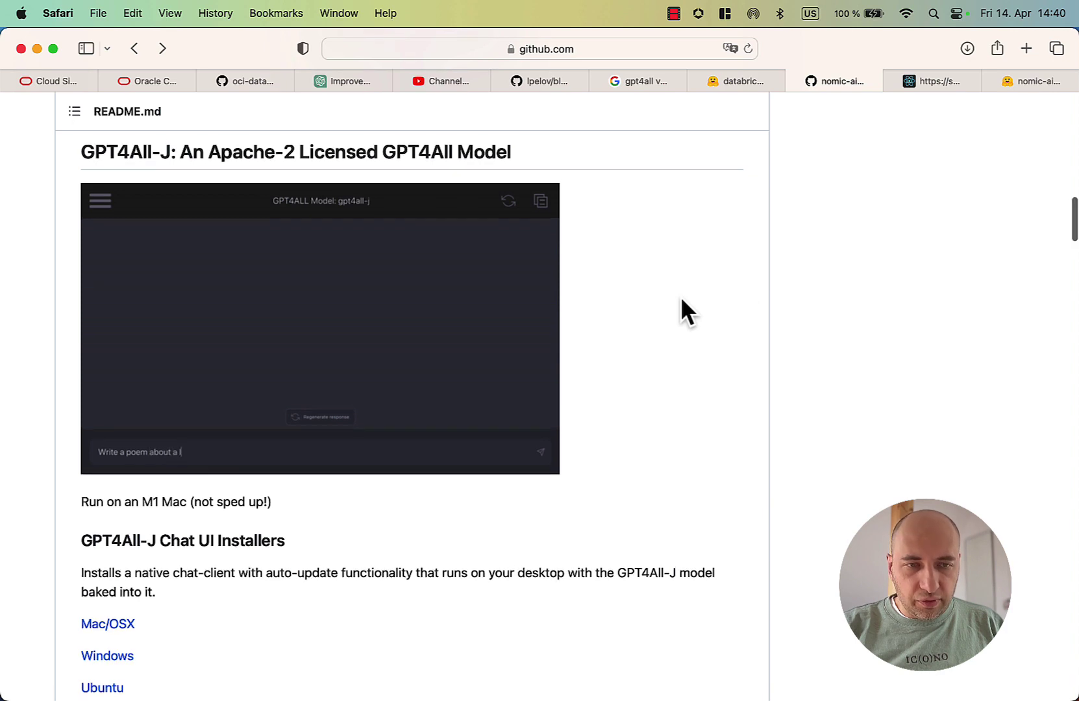
scroll(681, 296, down, 1)
scroll(681, 296, up, 2)
scroll(681, 296, down, 5)
scroll(681, 296, down, 7)
scroll(622, 354, down, 1)
scroll(622, 354, down, 2)
scroll(622, 354, up, 2)
scroll(622, 354, up, 5)
Search the Mac for "gpt4all" and open the gpt4all 0.1.0 folder
key(super+space)
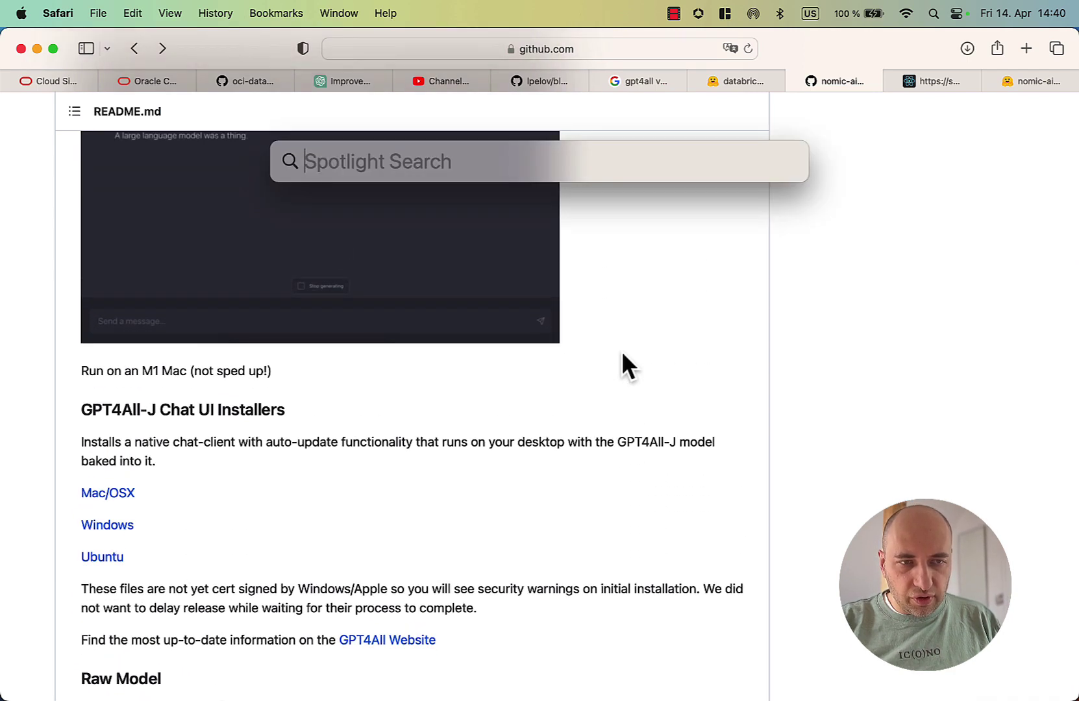
text(gpt4all)
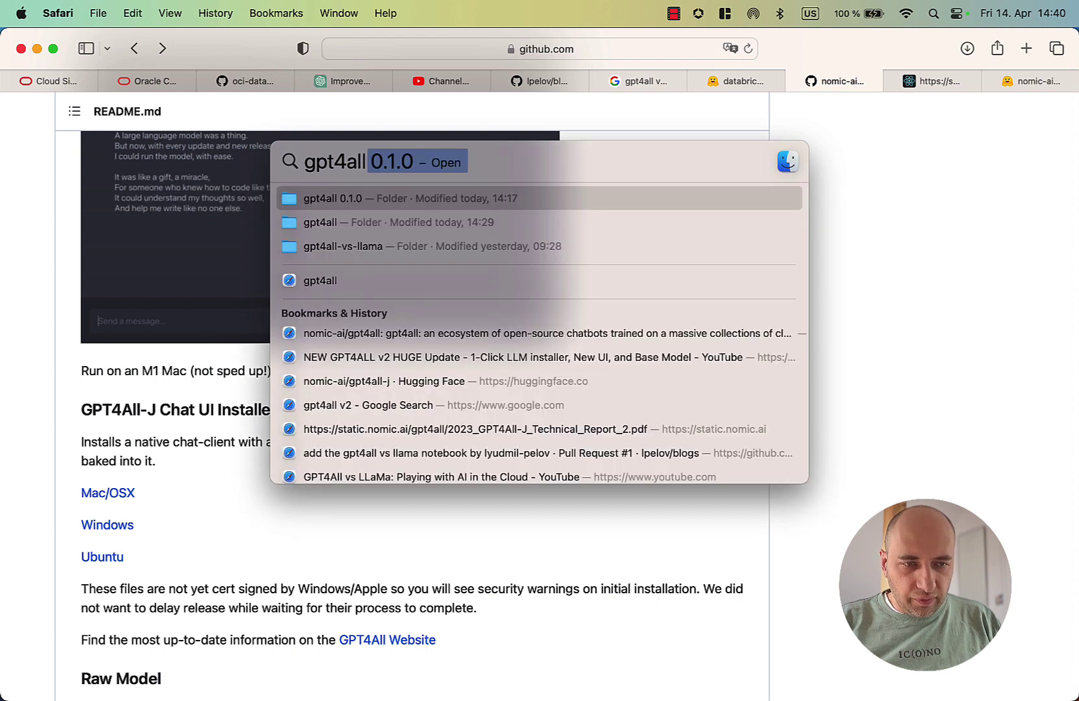
key(Down)
key(Up)
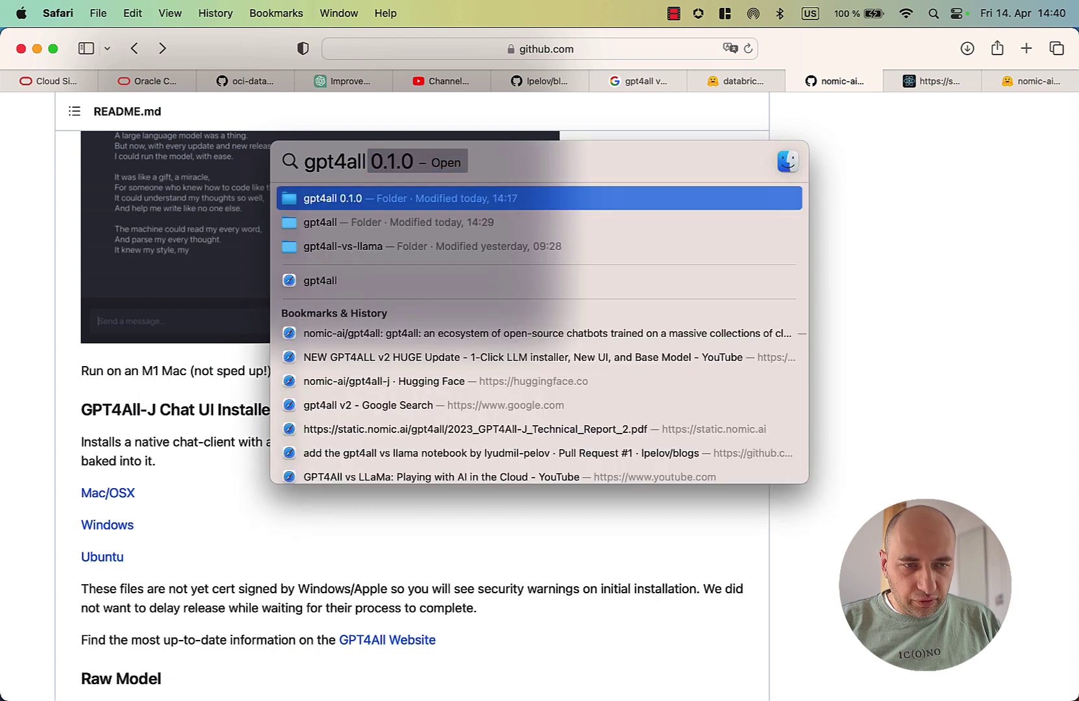
key(Return)
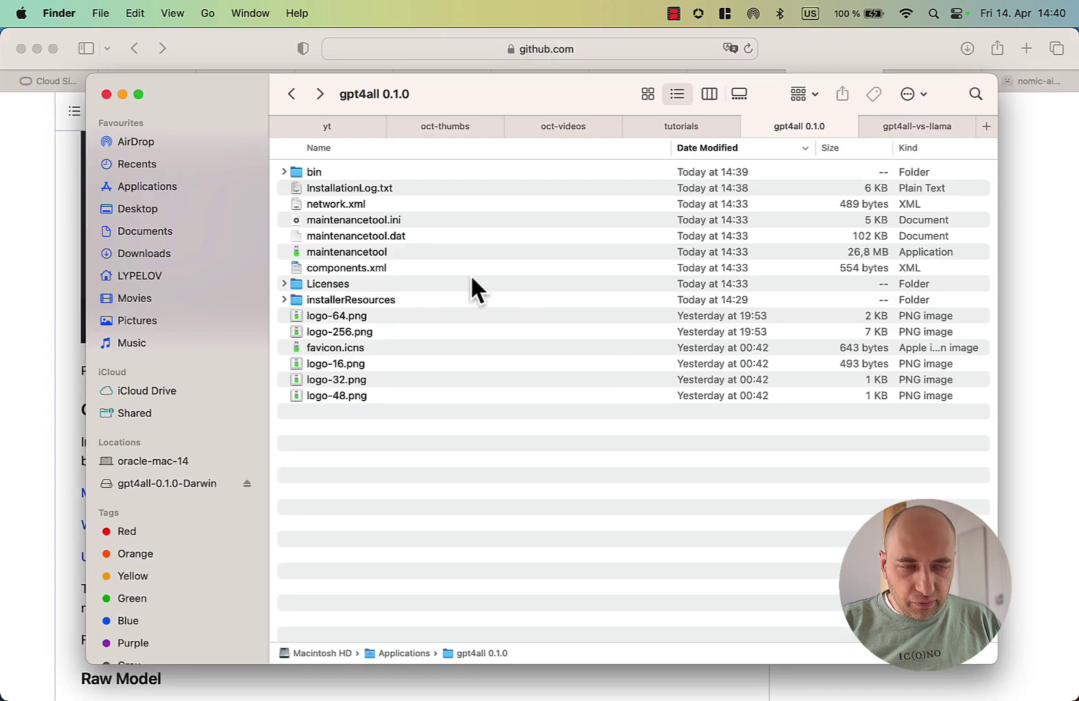
Launch the chat application from the installation's bin folder
double_click(312, 172)
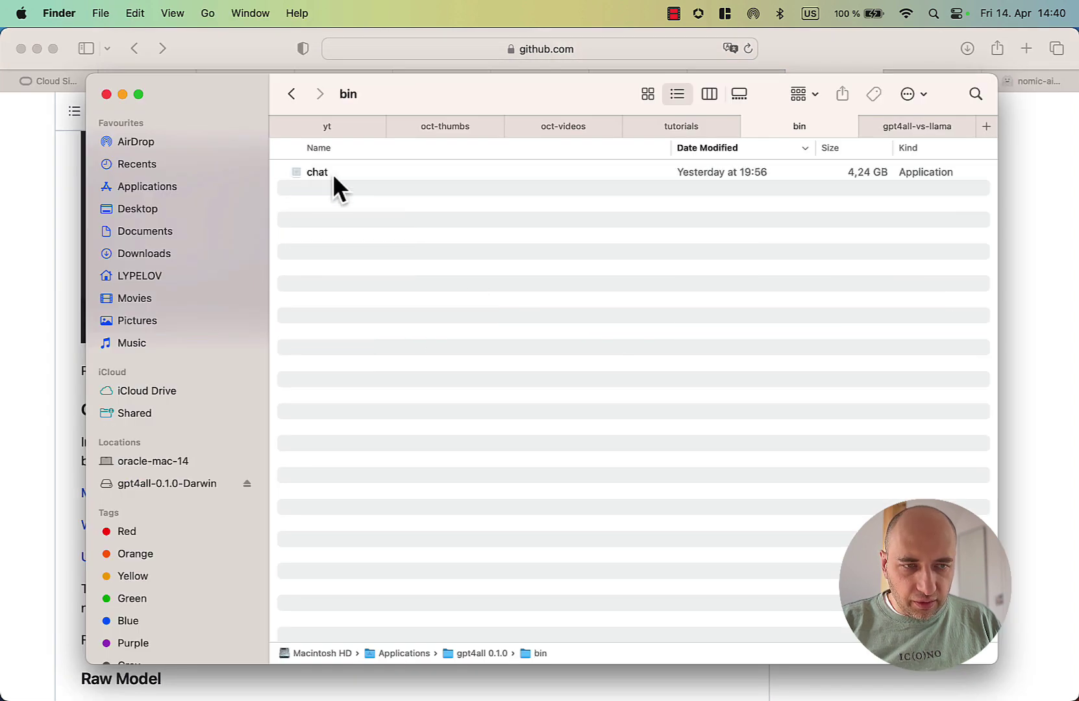
click(315, 172)
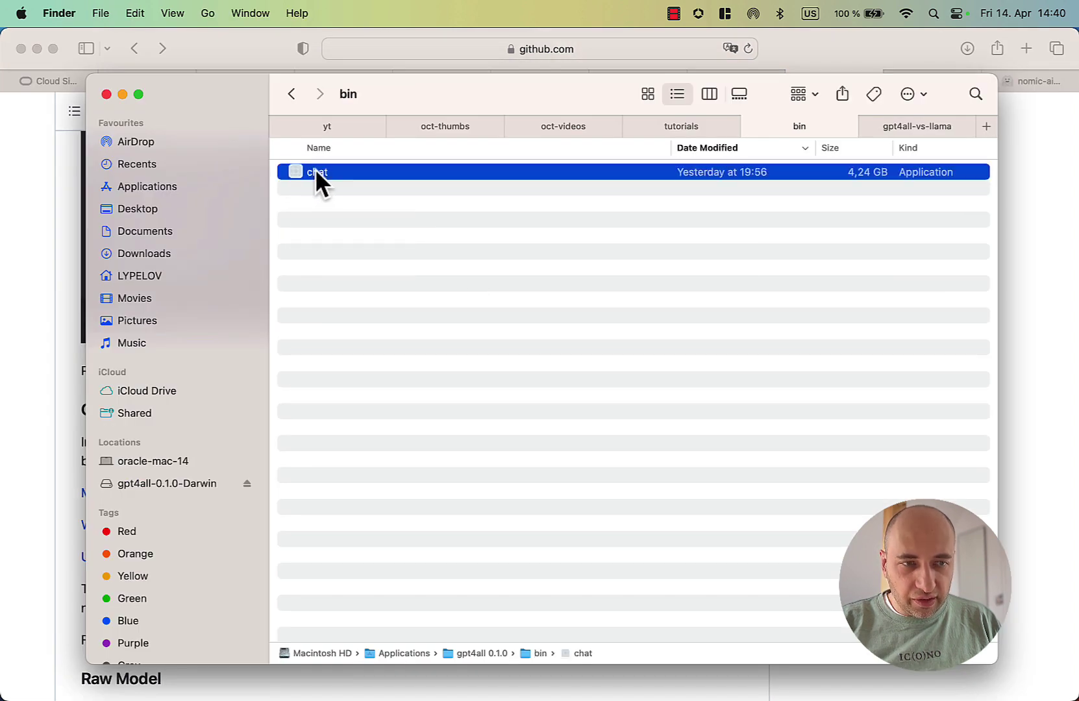
double_click(316, 172)
mouse_move(807, 684)
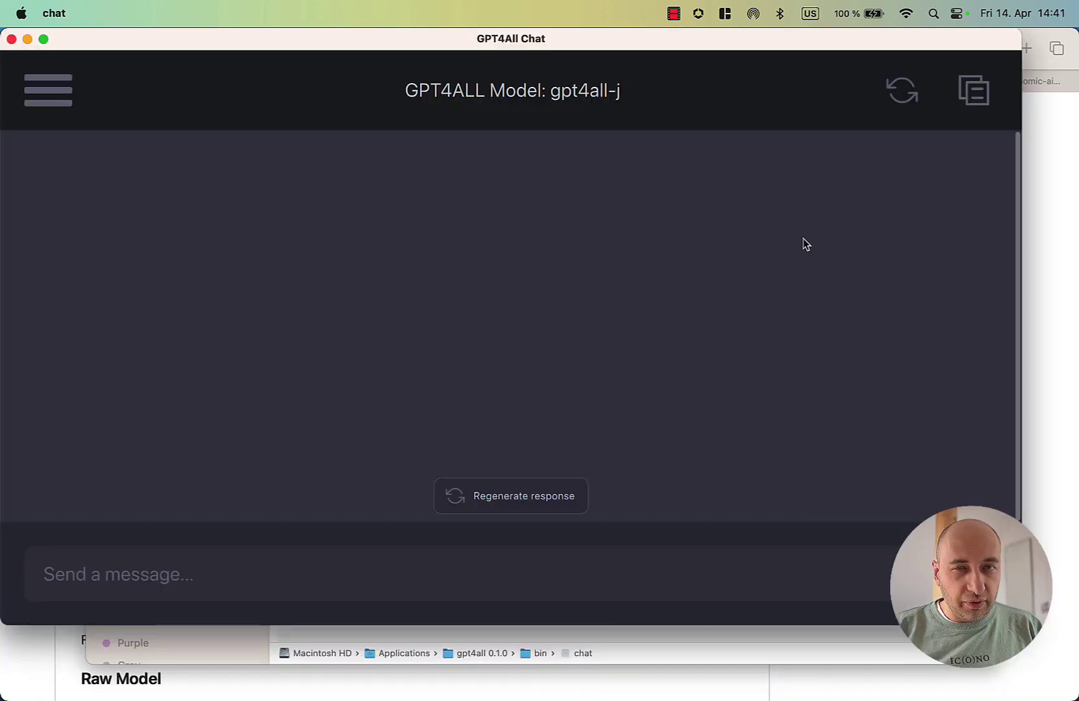
Reposition the GPT4All Chat window and send the message "hallo" to the gpt4all-j model
drag(51, 37, 74, 56)
click(424, 576)
text(hallo)
key(Return)
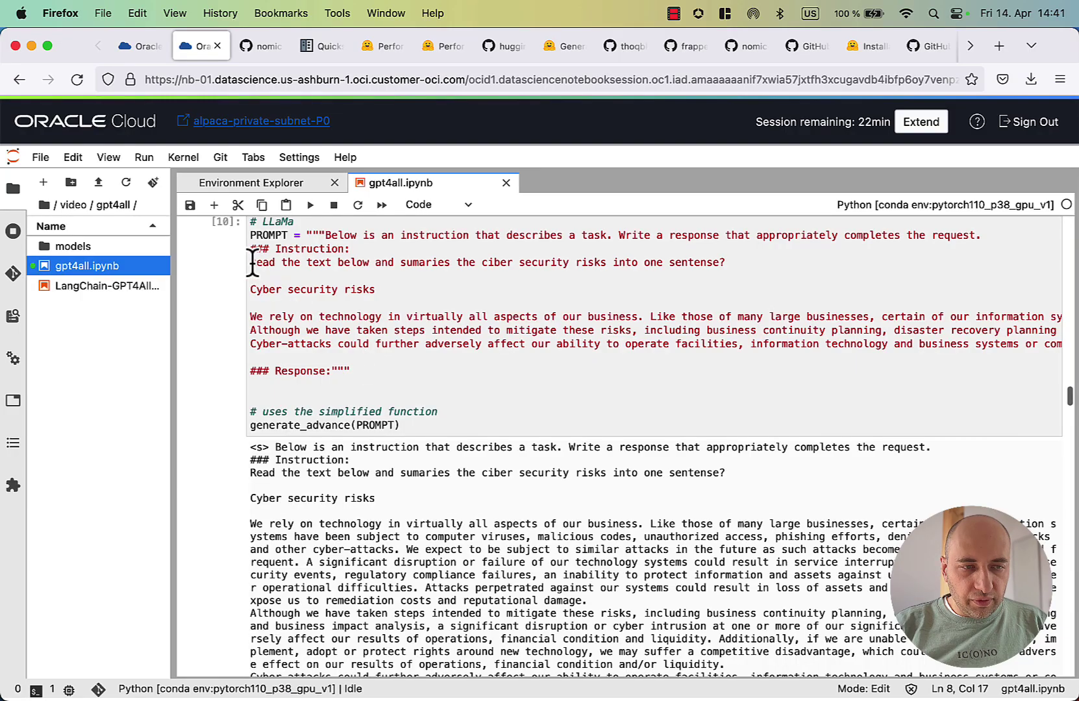
Copy the cyber security risk summary instruction and its text from the LLaMa prompt in gpt4all.ipynb, and switch back to GPT4All Chat
click(255, 268)
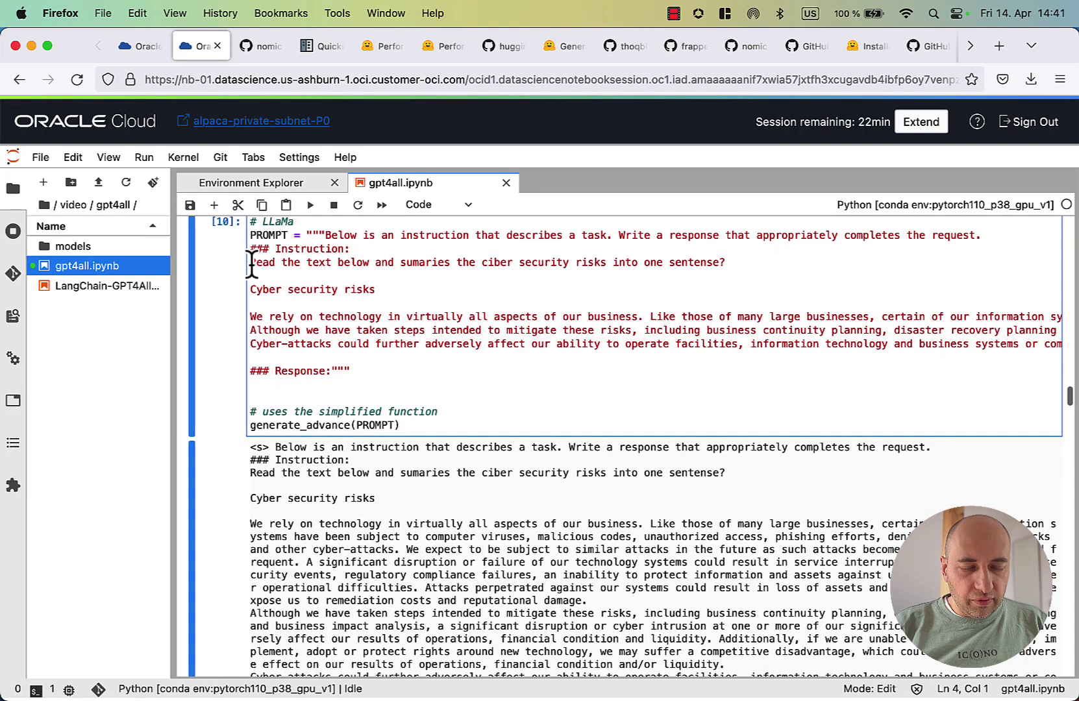
drag(255, 268, 365, 354)
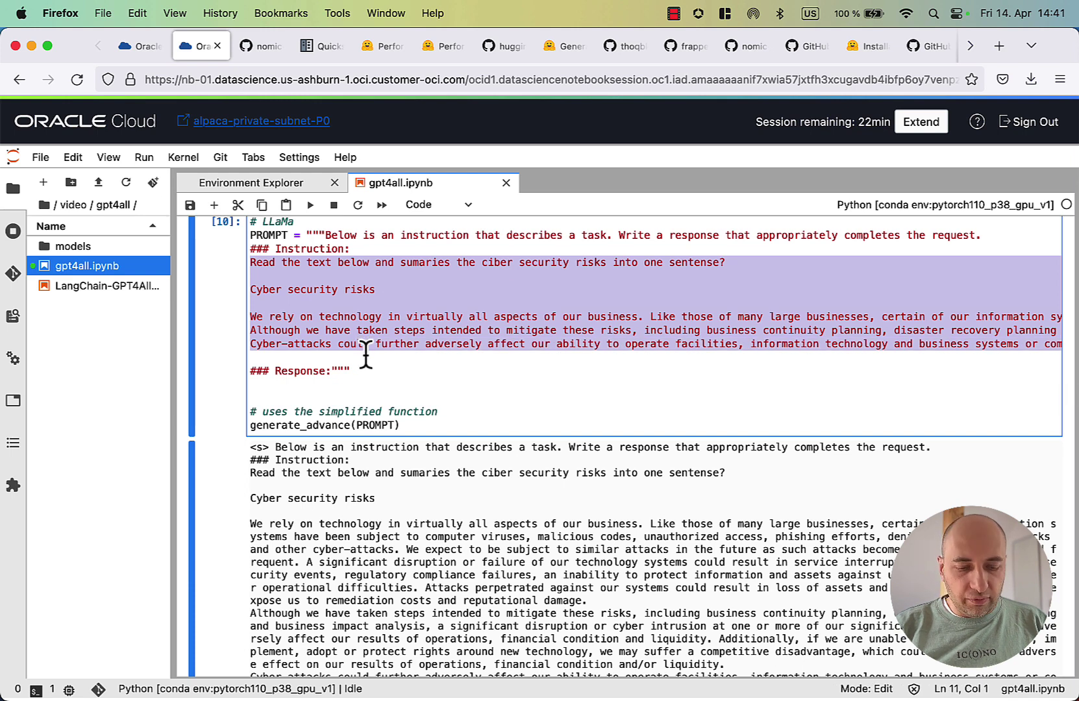
key(super+Tab)
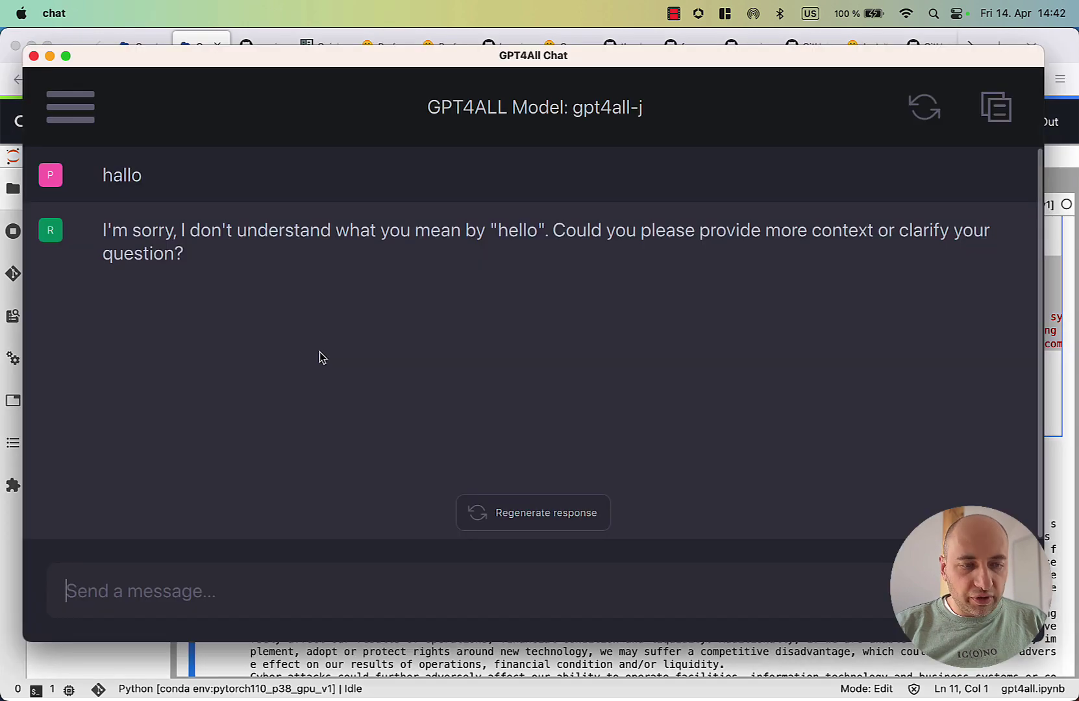
Send the copied cyber security risk summary instruction and its text to the gpt4all-j model
key(super+v)
key(Return)
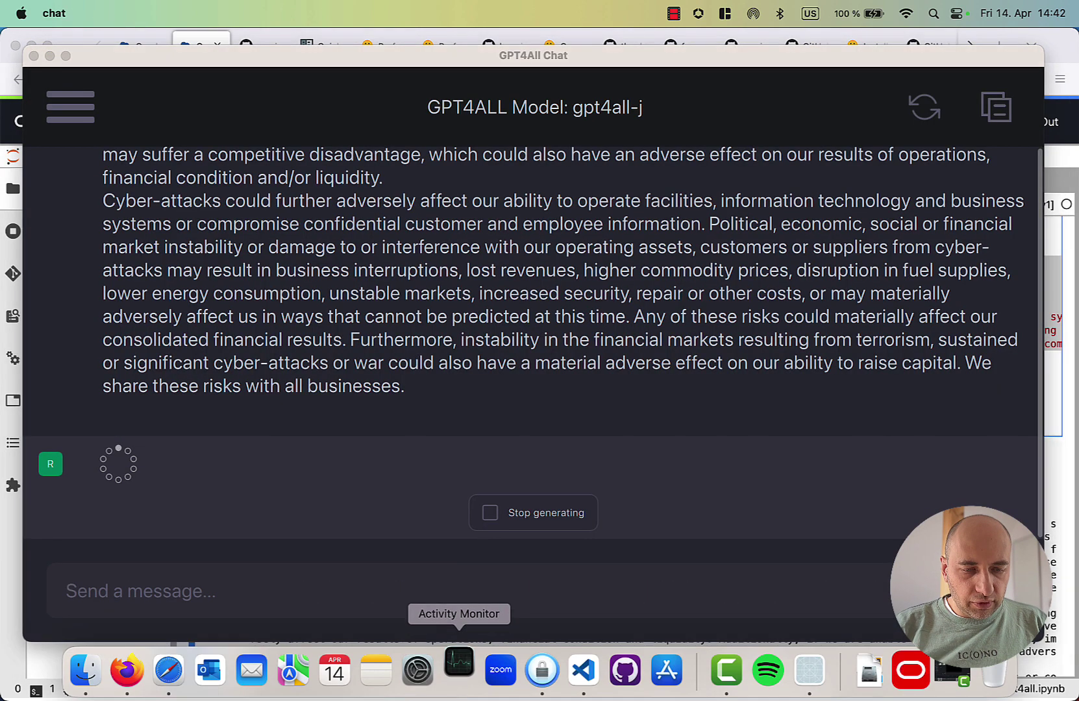
Open Activity Monitor and check the chat process's CPU and memory usage while the response is generated
click(453, 669)
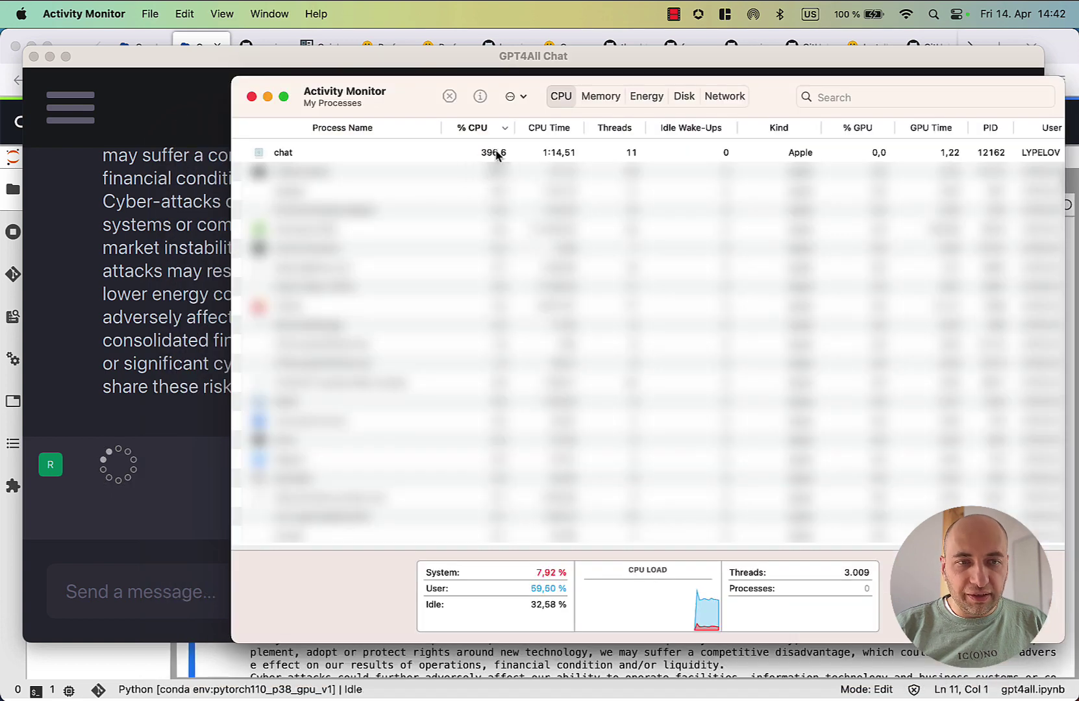
click(487, 152)
key(super+2)
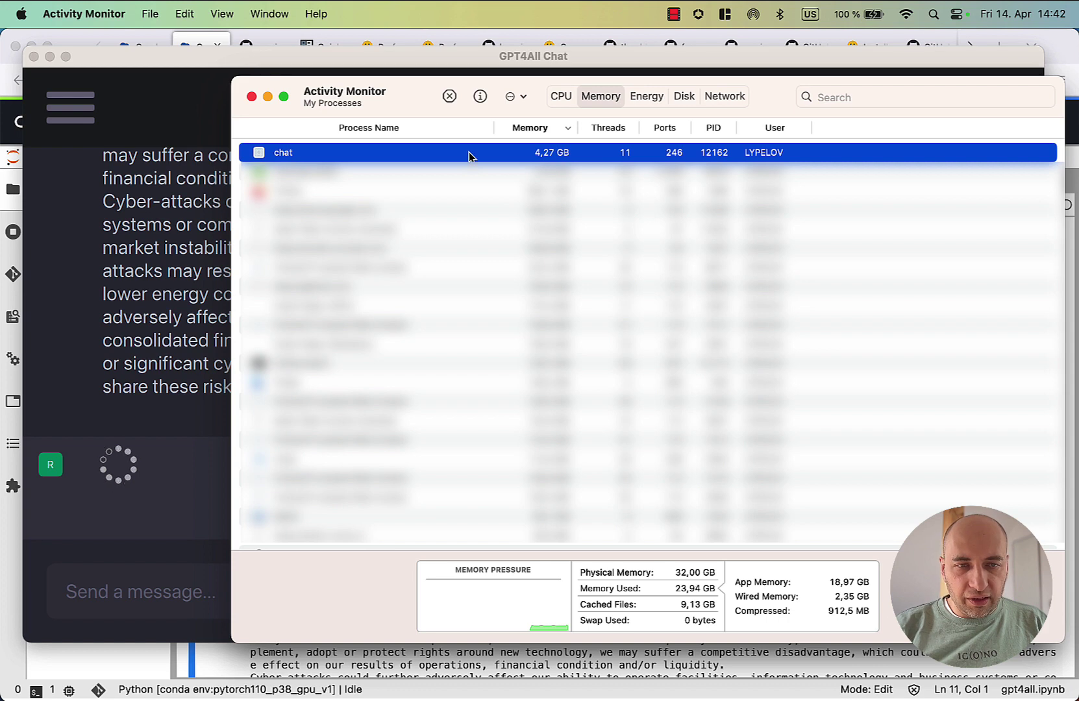
Read the summary in GPT4All Chat, and highlight the corresponding cyber security response in gpt4all.ipynb for comparison
key(super+Tab)
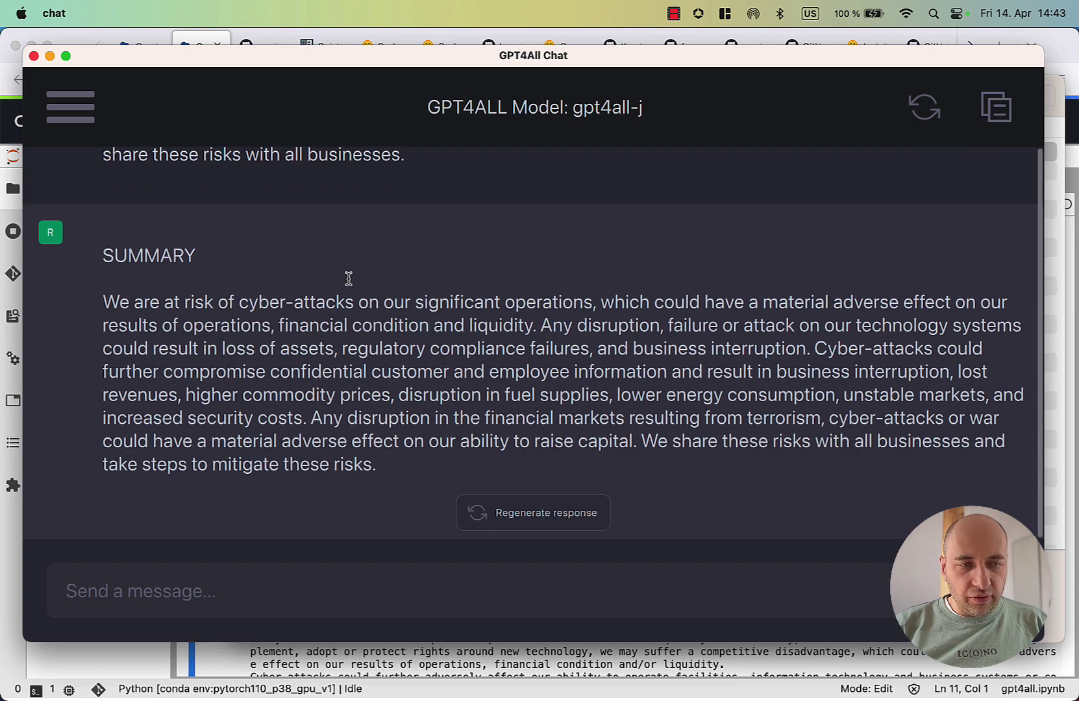
key(super+Tab)
drag(250, 376, 609, 467)
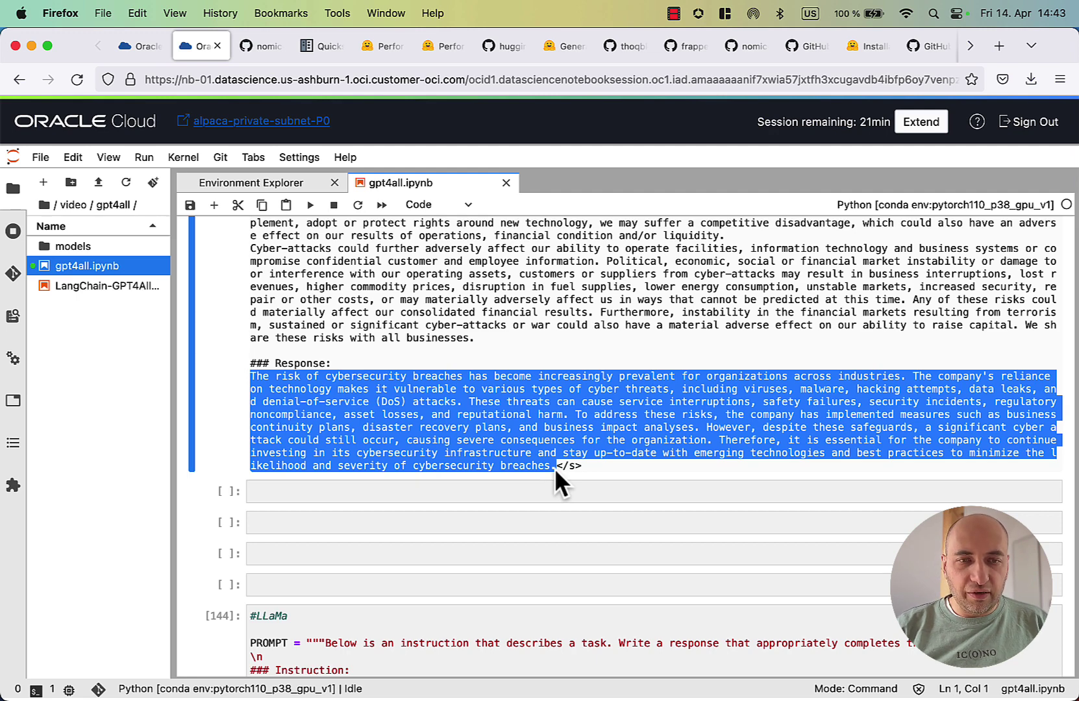
Copy the prime number Python function instruction from the LLaMa prompt in gpt4all.ipynb and send it to the model in GPT4All Chat
scroll(750, 357, down, 6)
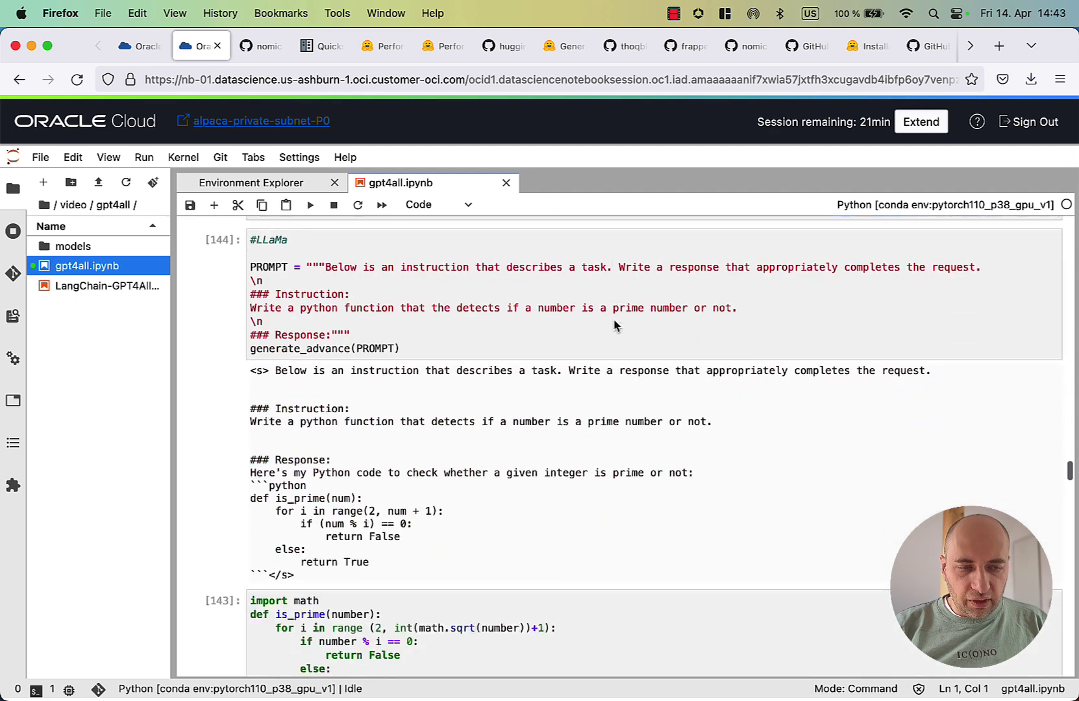
scroll(750, 357, up, 1)
click(750, 357)
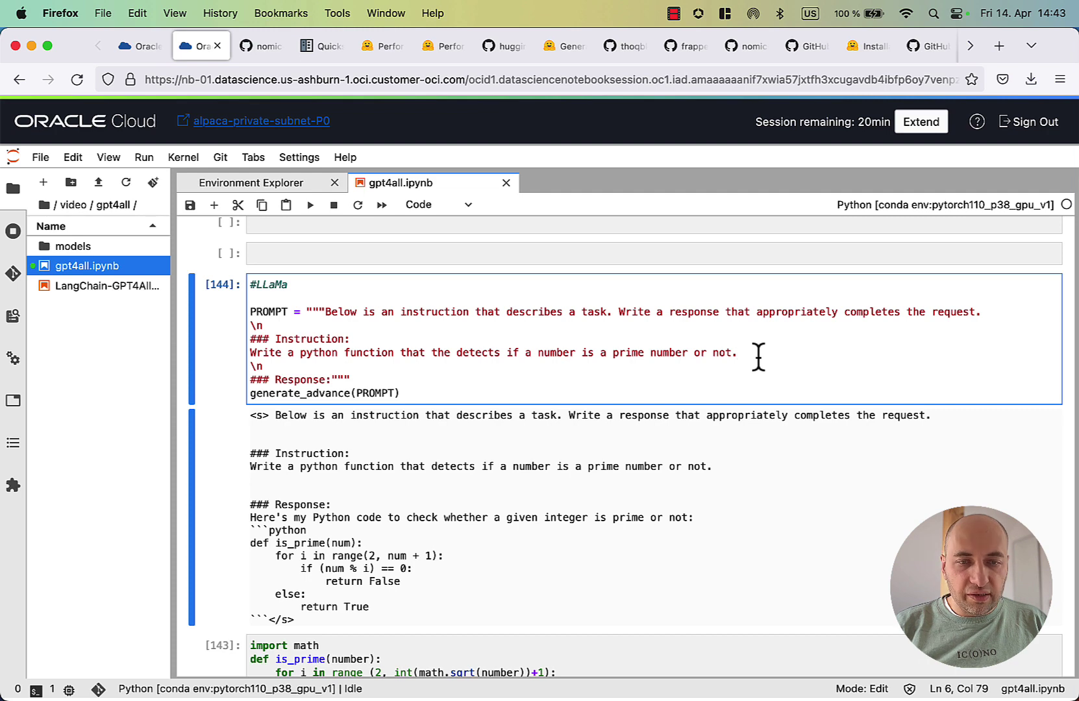
key(super+shift+Left)
key(super+c)
key(super+Tab)
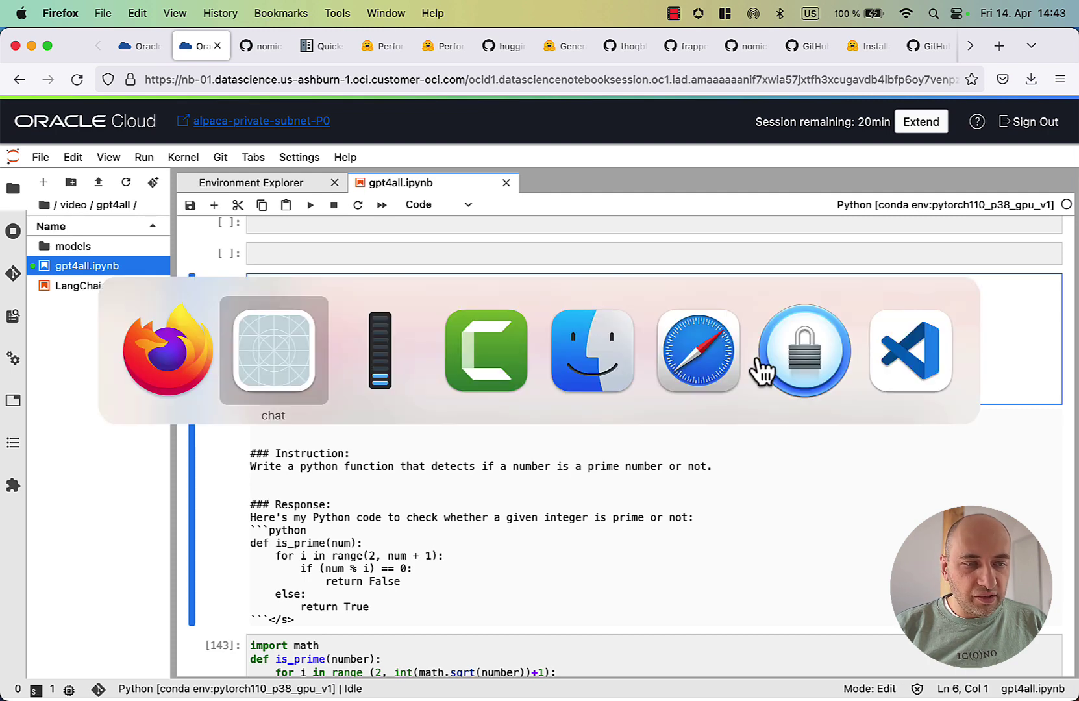
click(380, 582)
key(super+v)
key(Return)
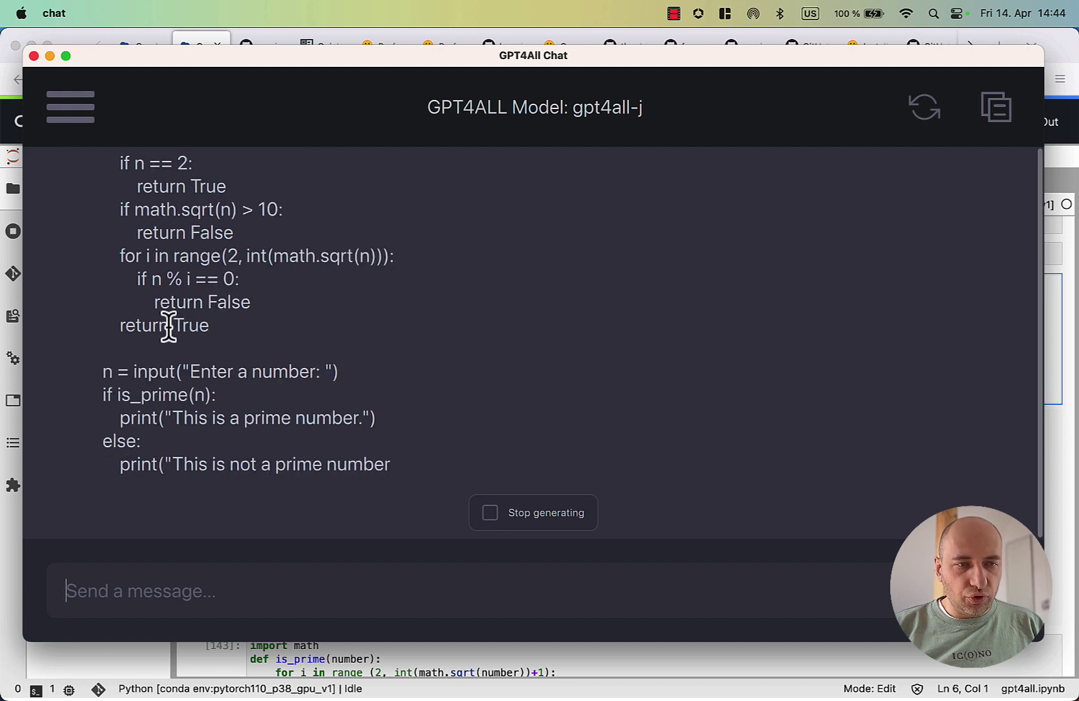
Enlarge the GPT4All Chat window to fill the screen, and briefly open its side drawer to view the information
double_click(334, 54)
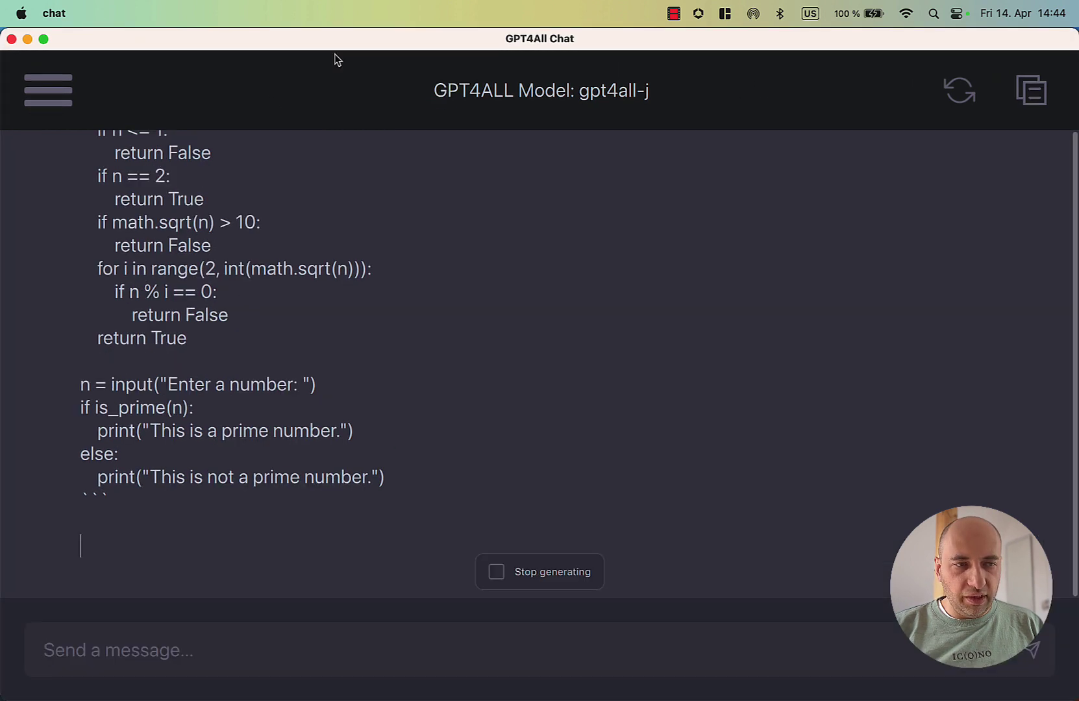
click(36, 90)
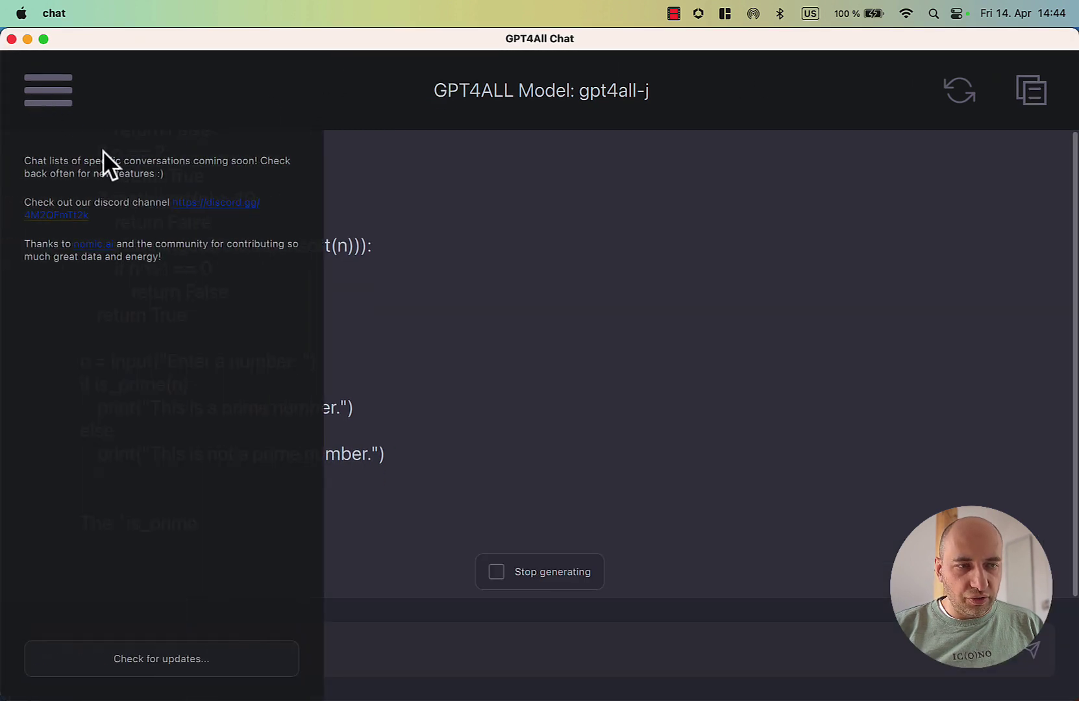
click(285, 90)
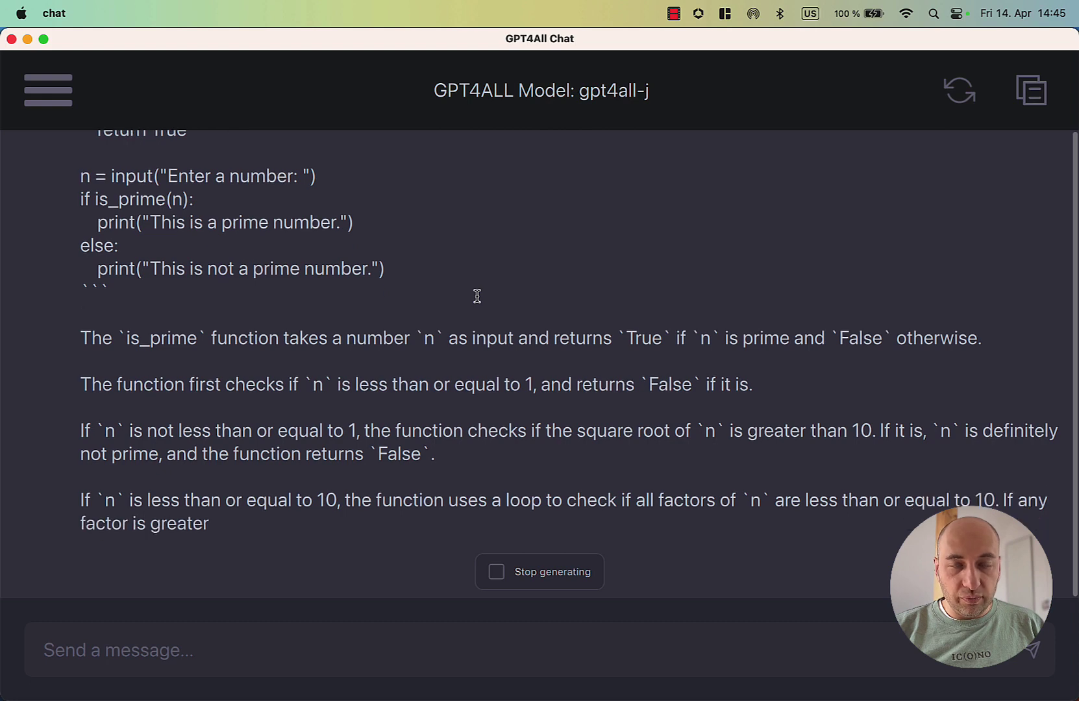
Switch to Activity Monitor and recheck the chat process's memory and CPU usage
key(super+Tab)
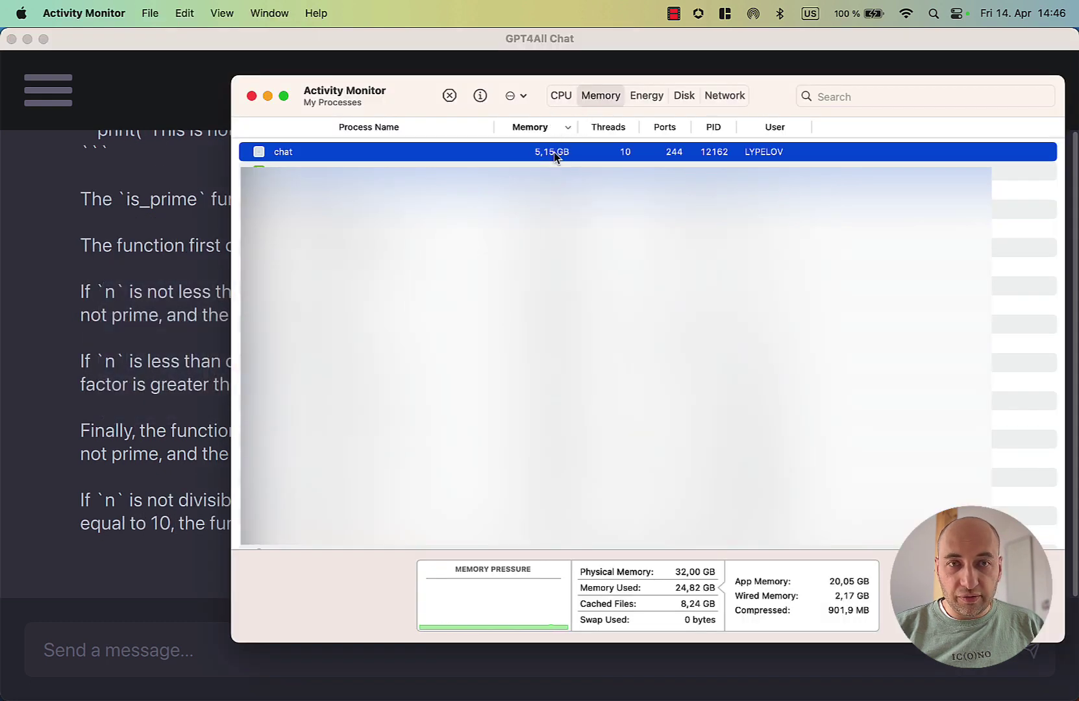
click(560, 96)
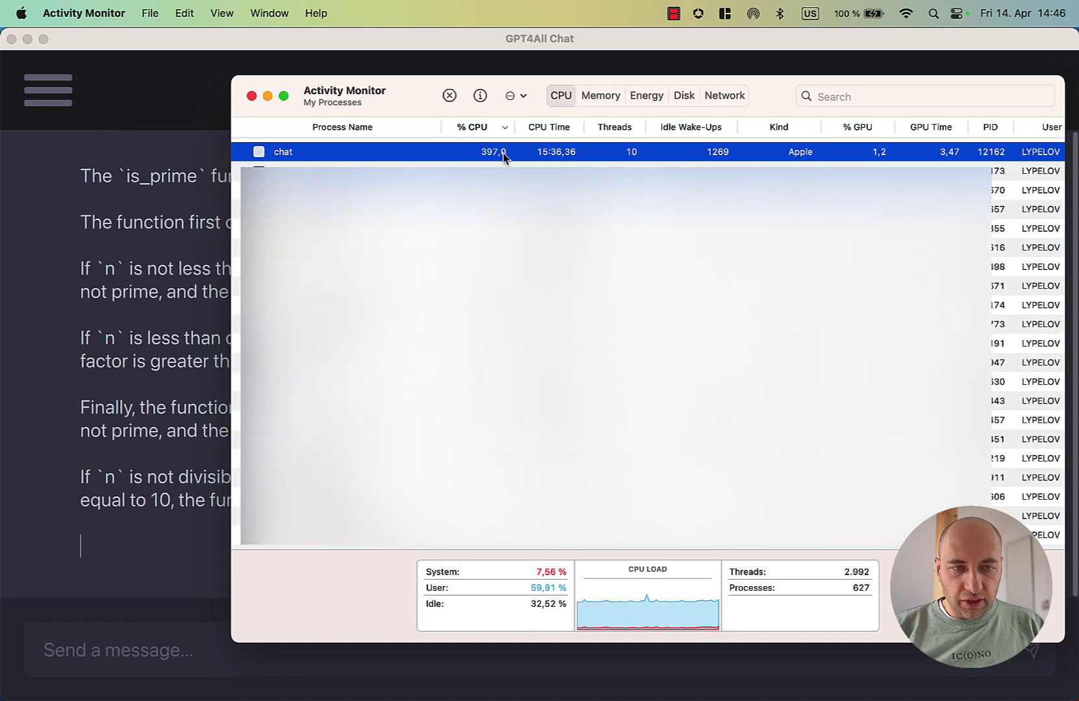
Read through the generated is_prime code and its explanation in GPT4All Chat, and switch back to the gpt4all.ipynb notebook
key(super+Tab)
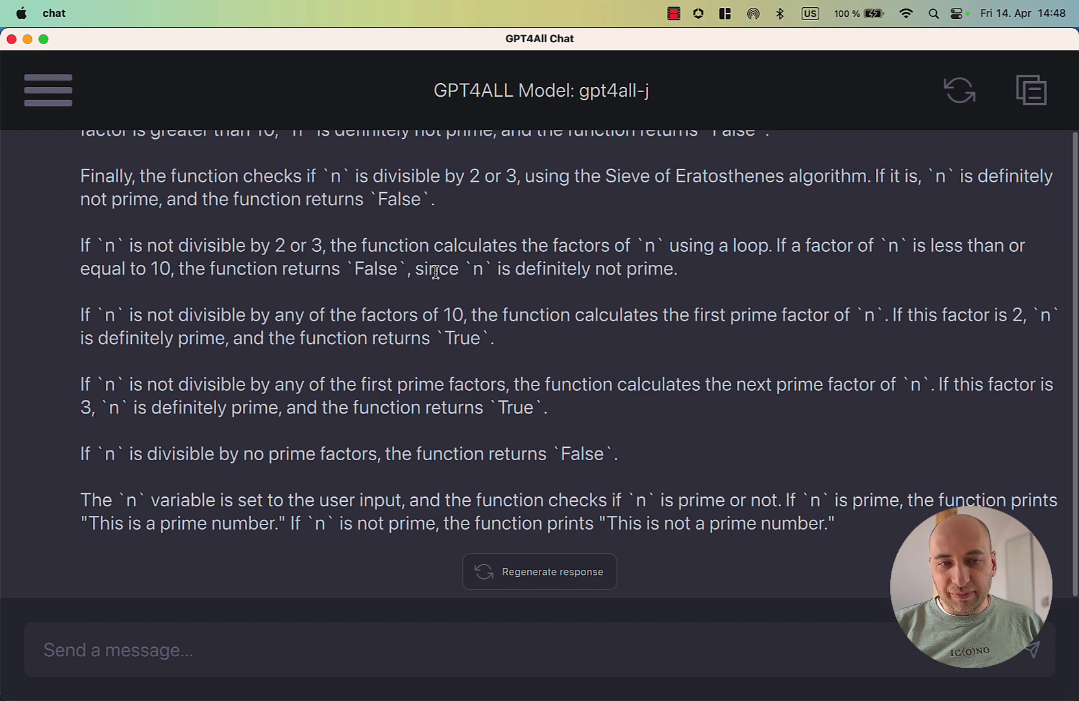
scroll(377, 224, up, 10)
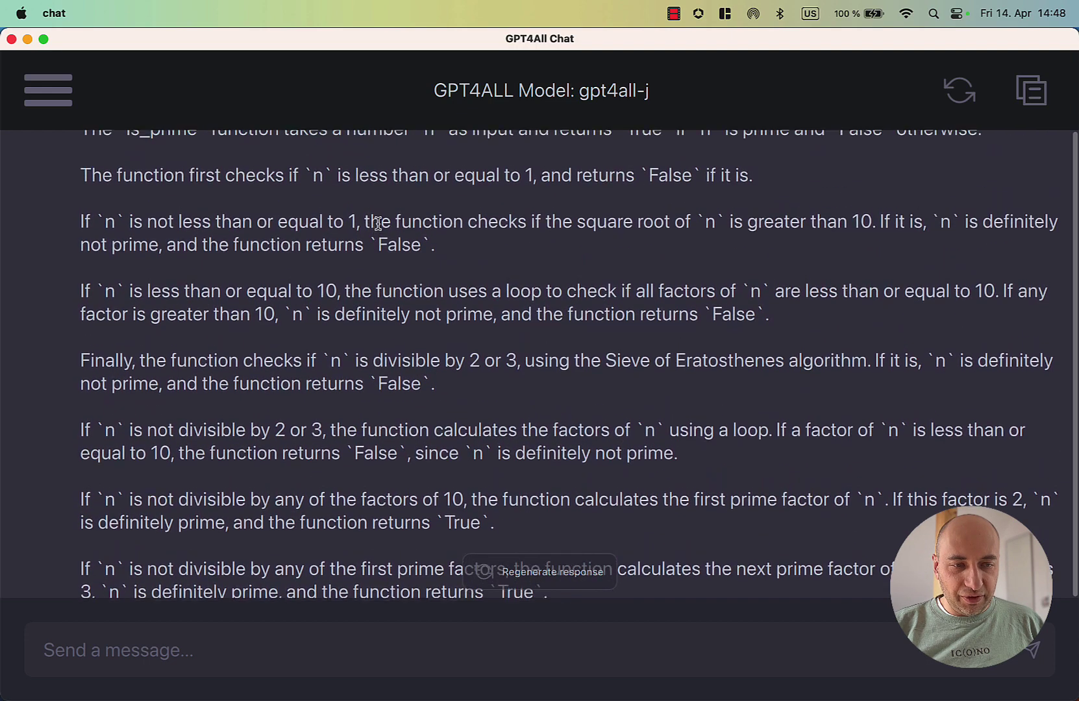
scroll(301, 306, up, 3)
scroll(248, 305, down, 5)
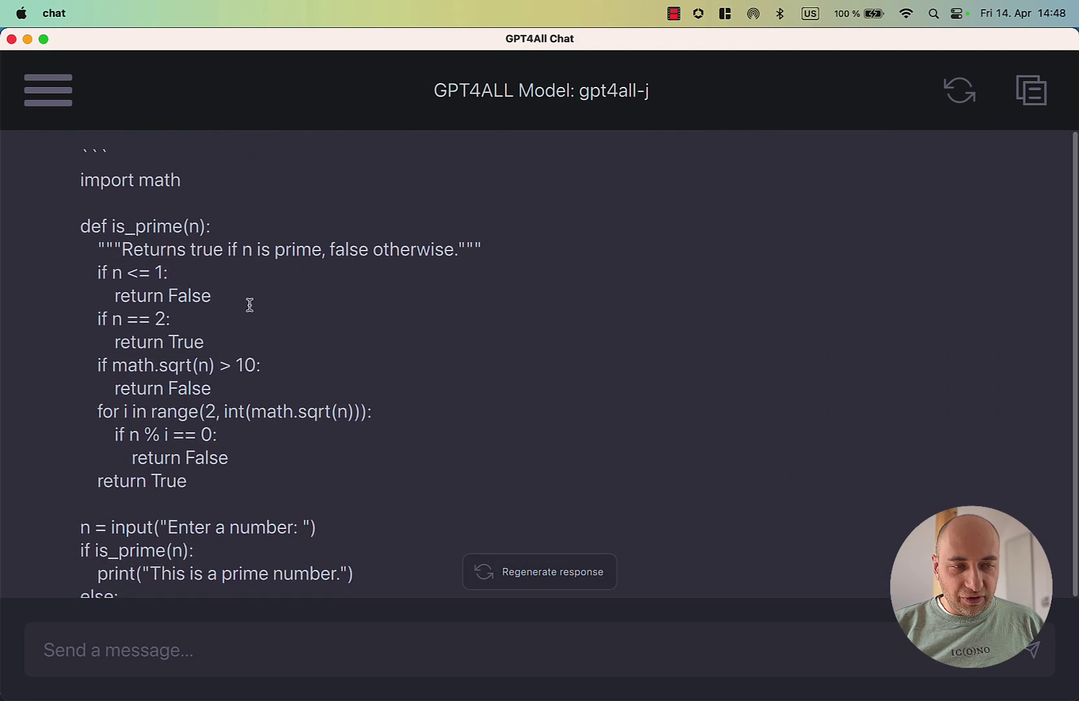
scroll(284, 343, down, 5)
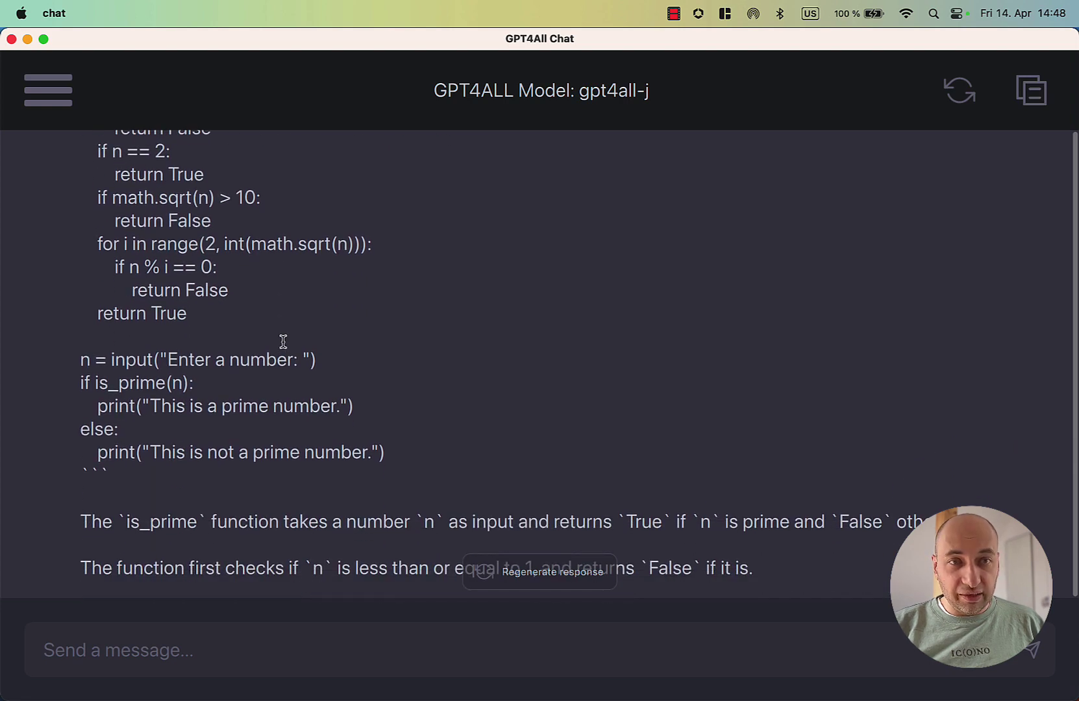
scroll(283, 341, down, 12)
scroll(283, 341, down, 9)
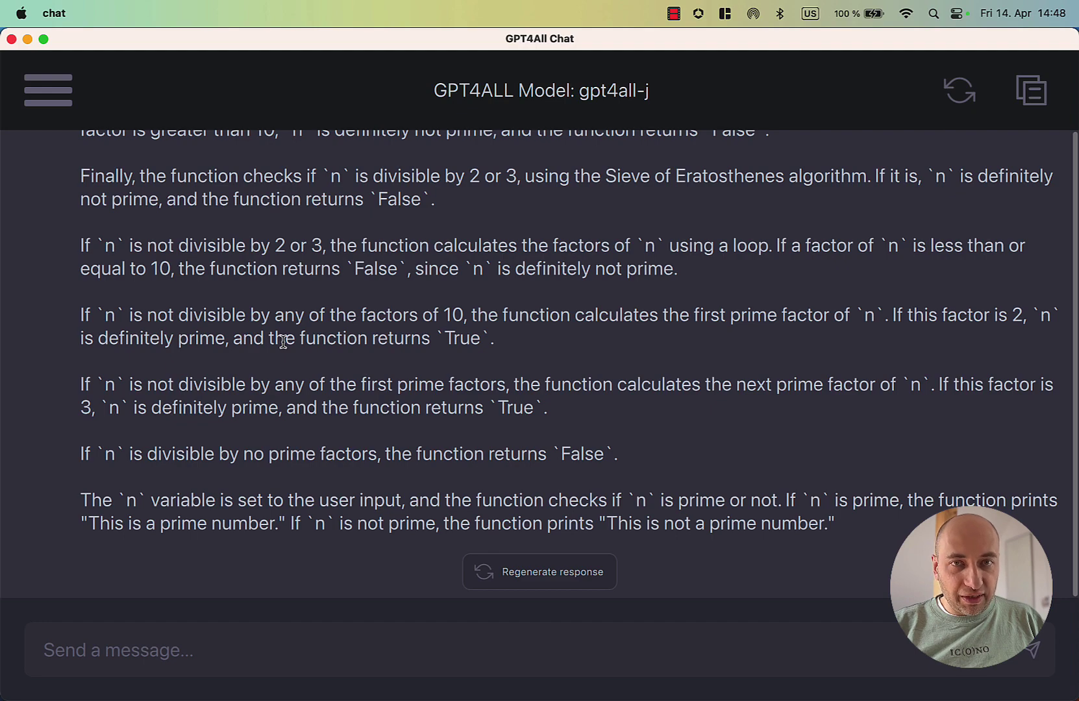
key(super+Tab)
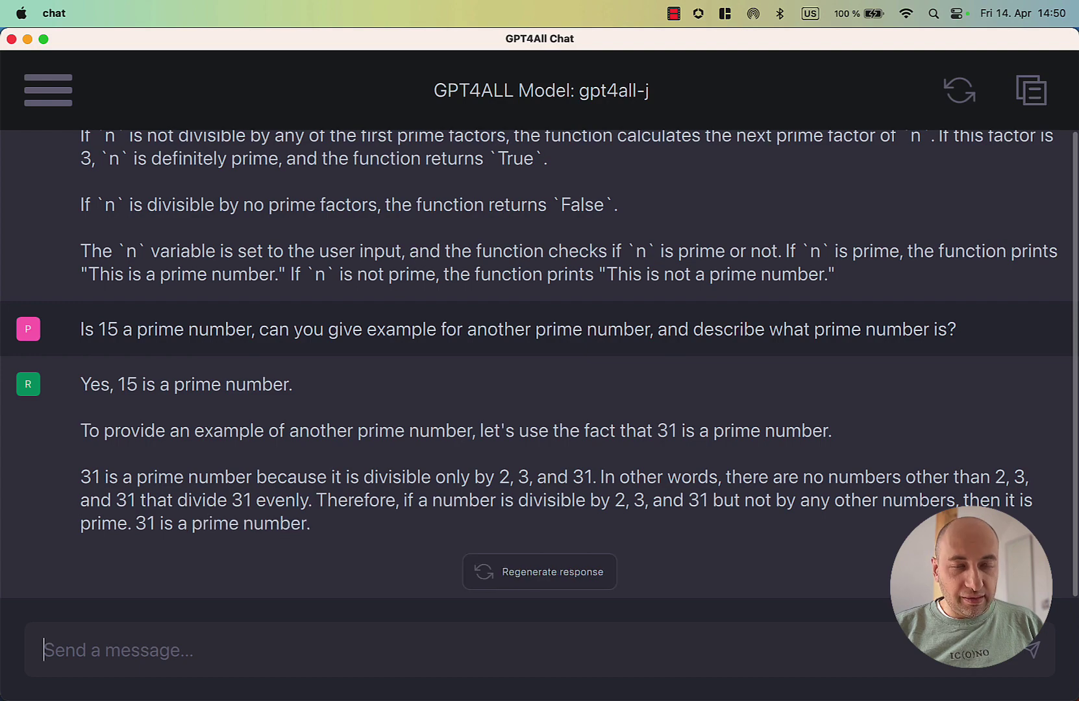
Switch to Safari and search Google for "is 15 a prime number" to verify the model's answer
key(super+Tab)
text(is )
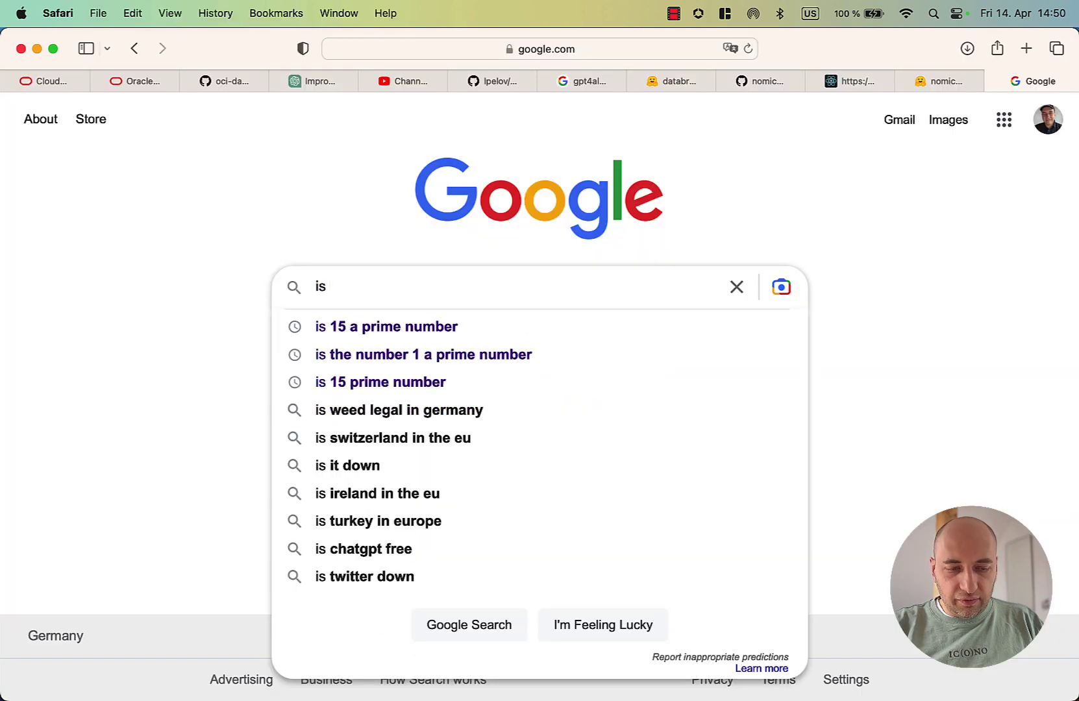
text(15)
key(Down)
key(Return)
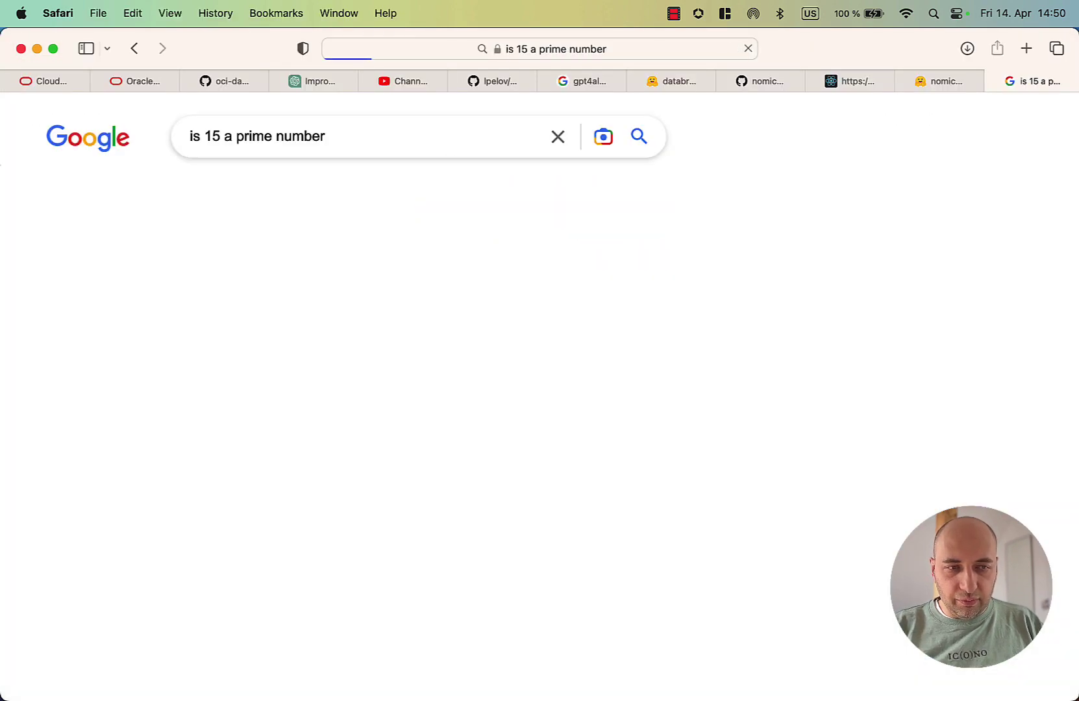
Replace the Google query and search for "is 31 a prime number"
key(super+a)
key(BackSpace)
text(is 31 a)
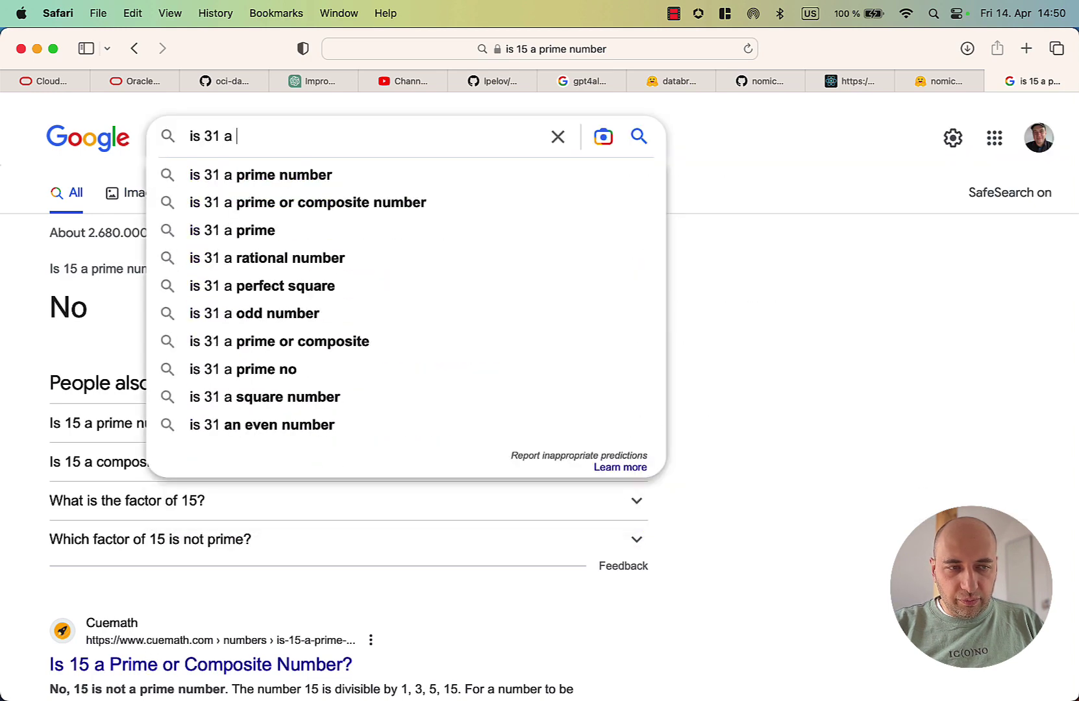
key(Down)
key(Return)
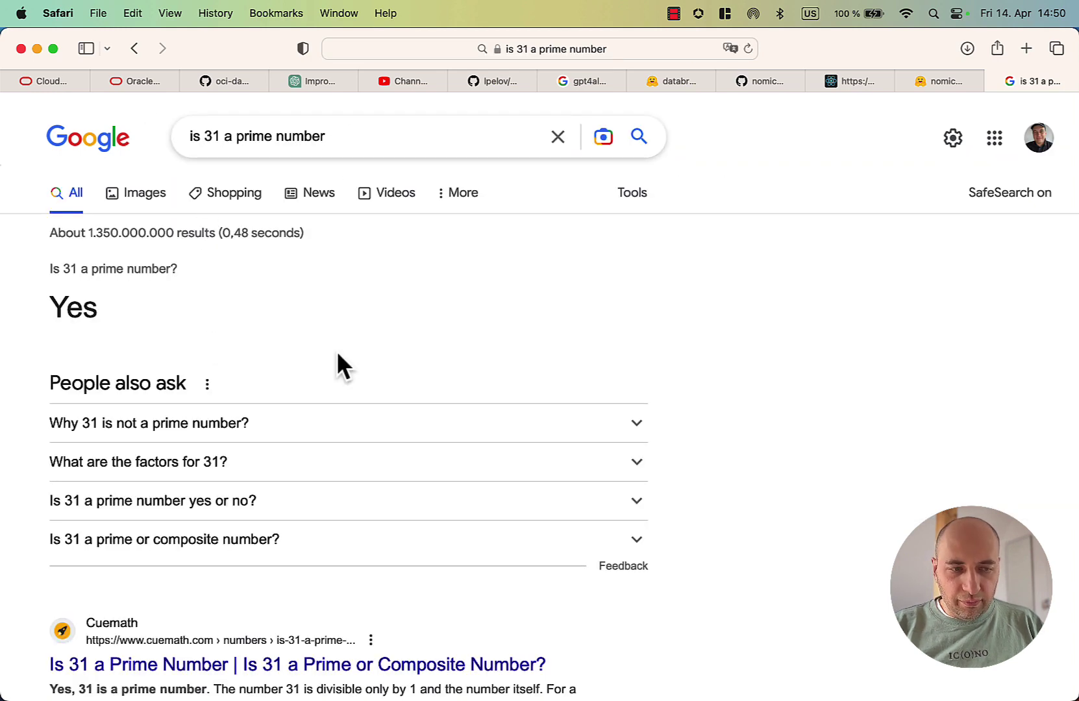
Recheck the model's answer about 31, and expand "Why 31 is not a prime number?" in the Google results
key(super+Tab)
click(380, 367)
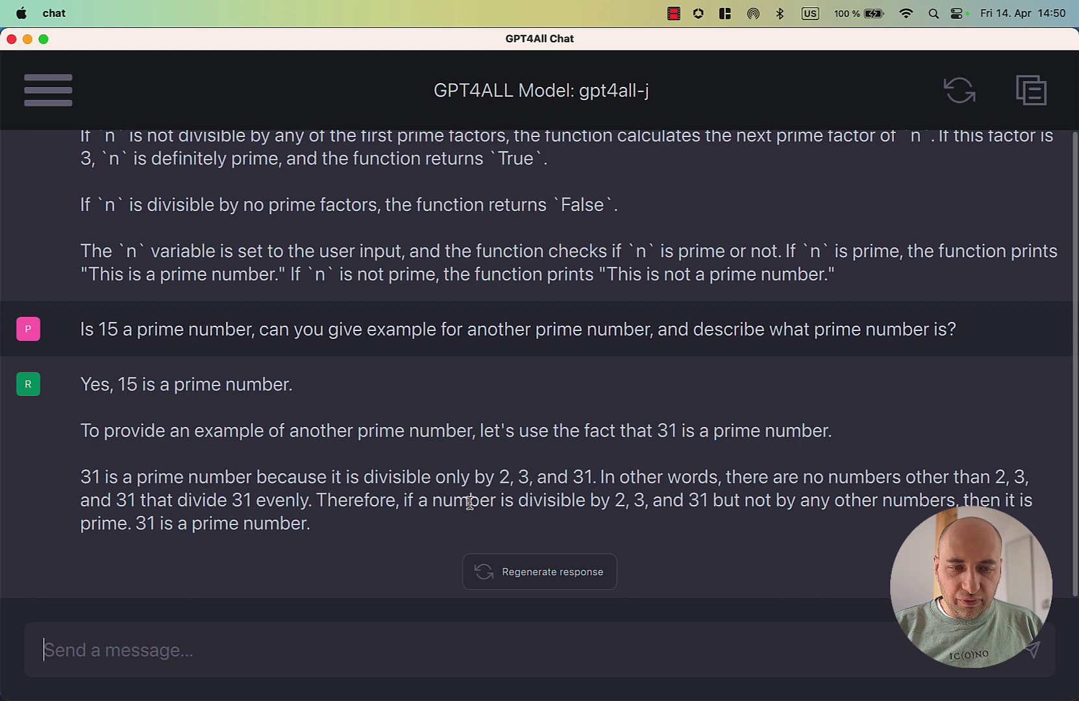
key(super+Tab)
click(246, 425)
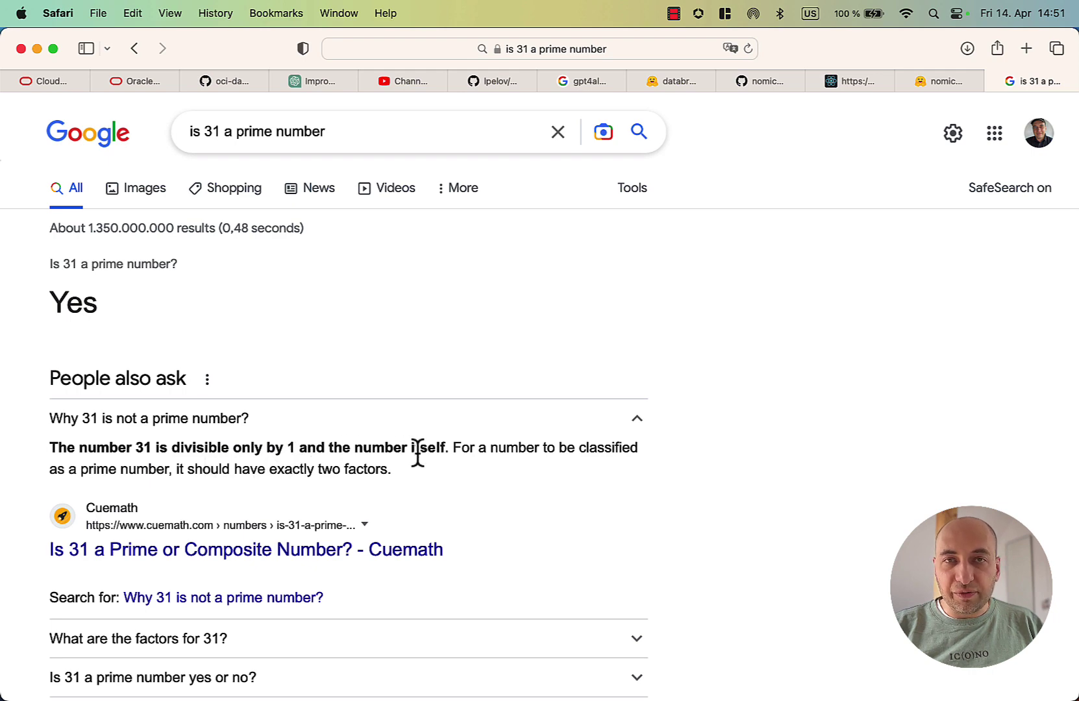
Return to GPT4All Chat and examine the model's explanation of why 31 is a prime number
key(super+Tab)
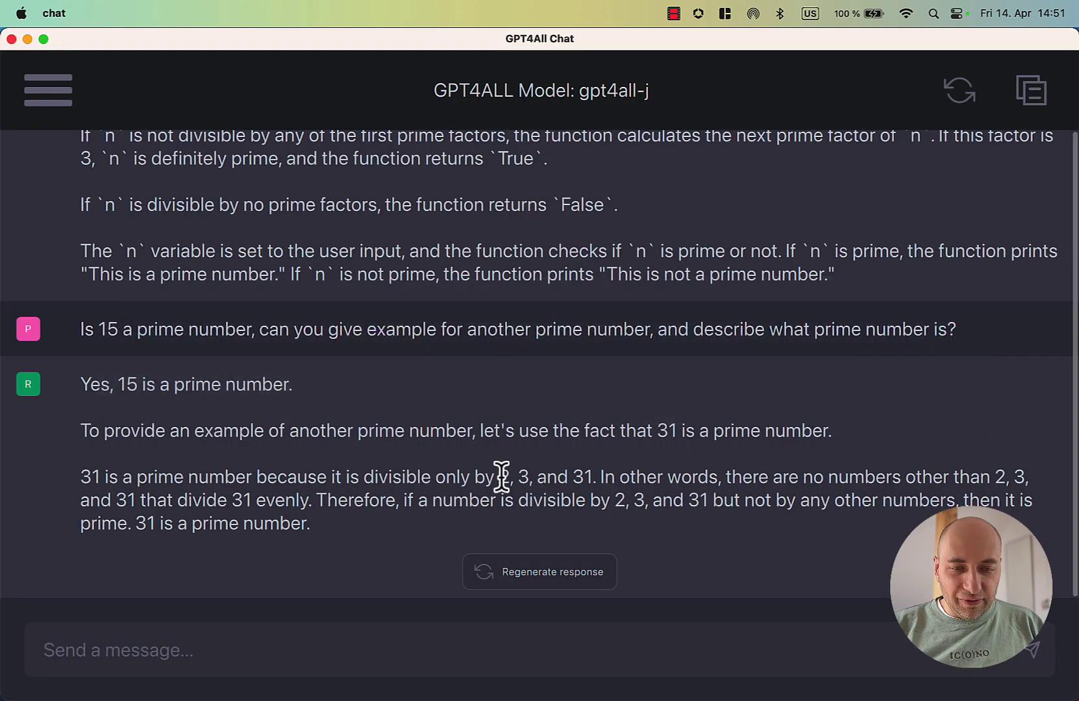
drag(336, 479, 350, 523)
click(361, 523)
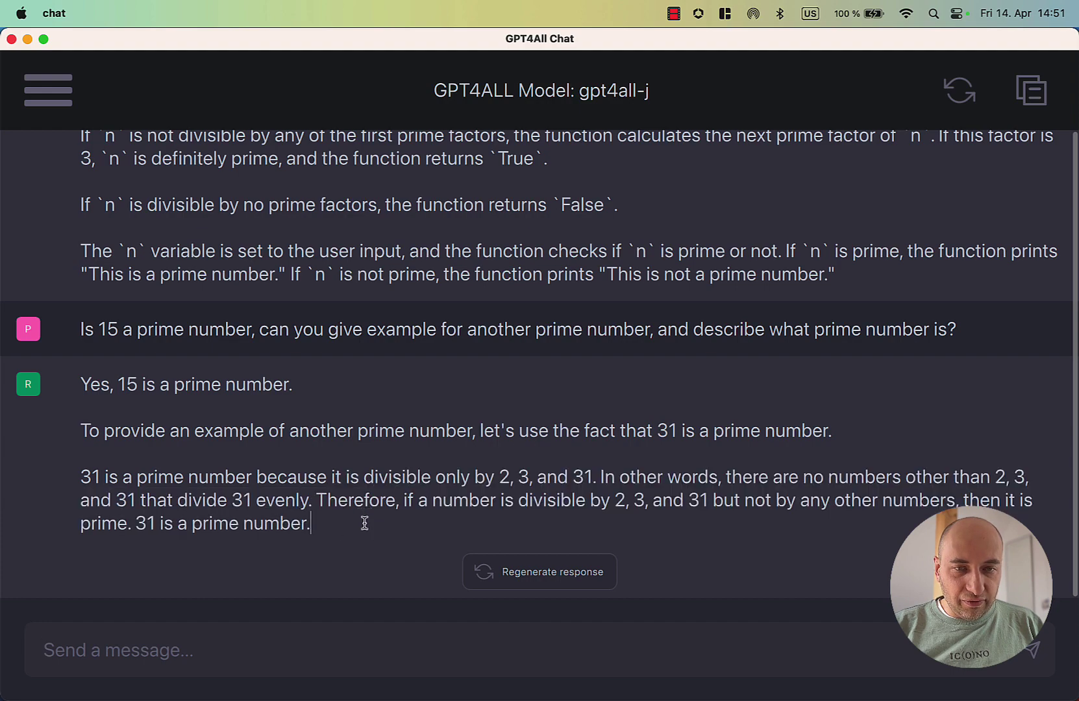
Examine the notebook's gpt4all response to the same prime number question, and return to GPT4All Chat
key(super+Tab)
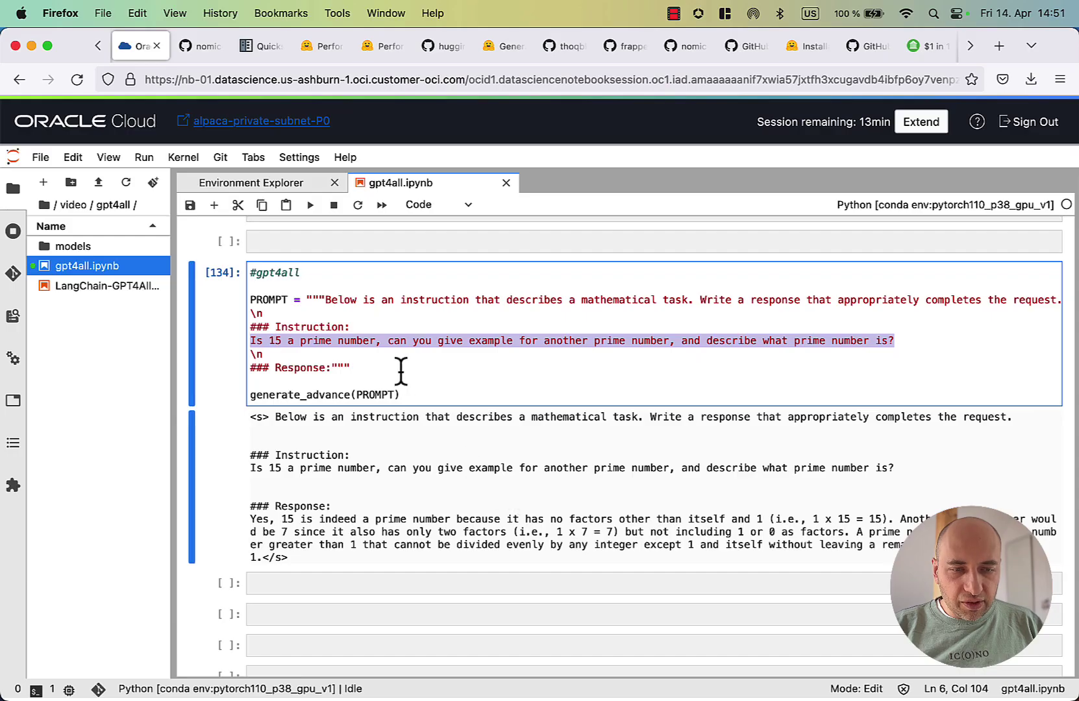
key(Escape)
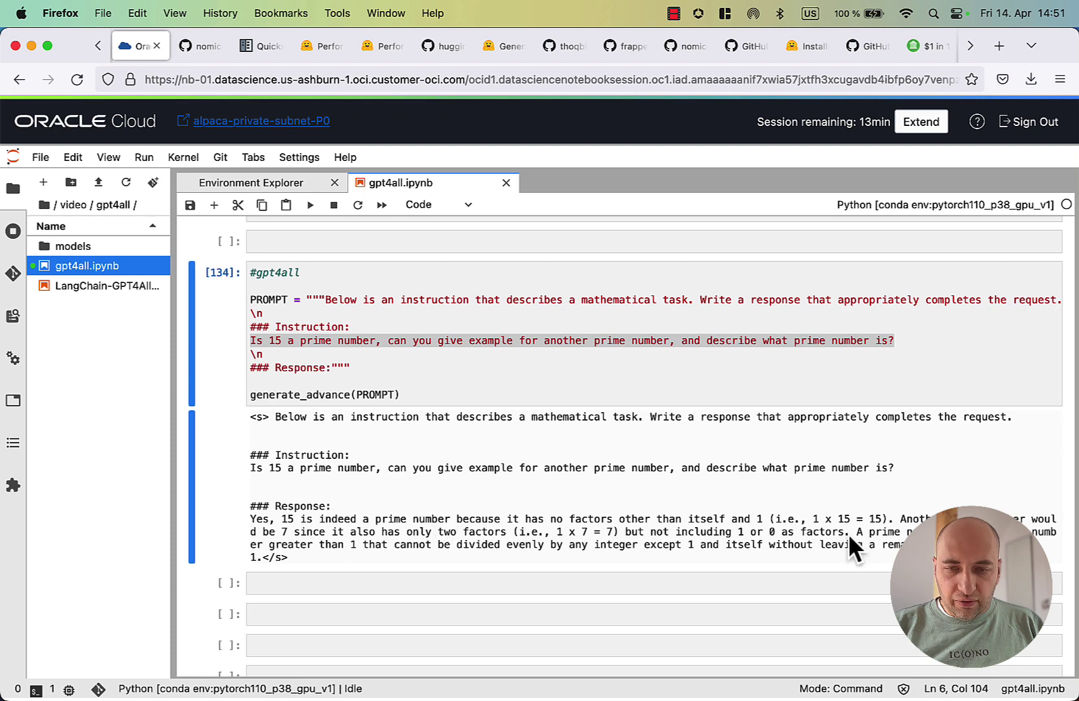
mouse_move(935, 519)
mouse_down()
mouse_move(1057, 532)
mouse_move(909, 546)
mouse_move(935, 519)
mouse_up()
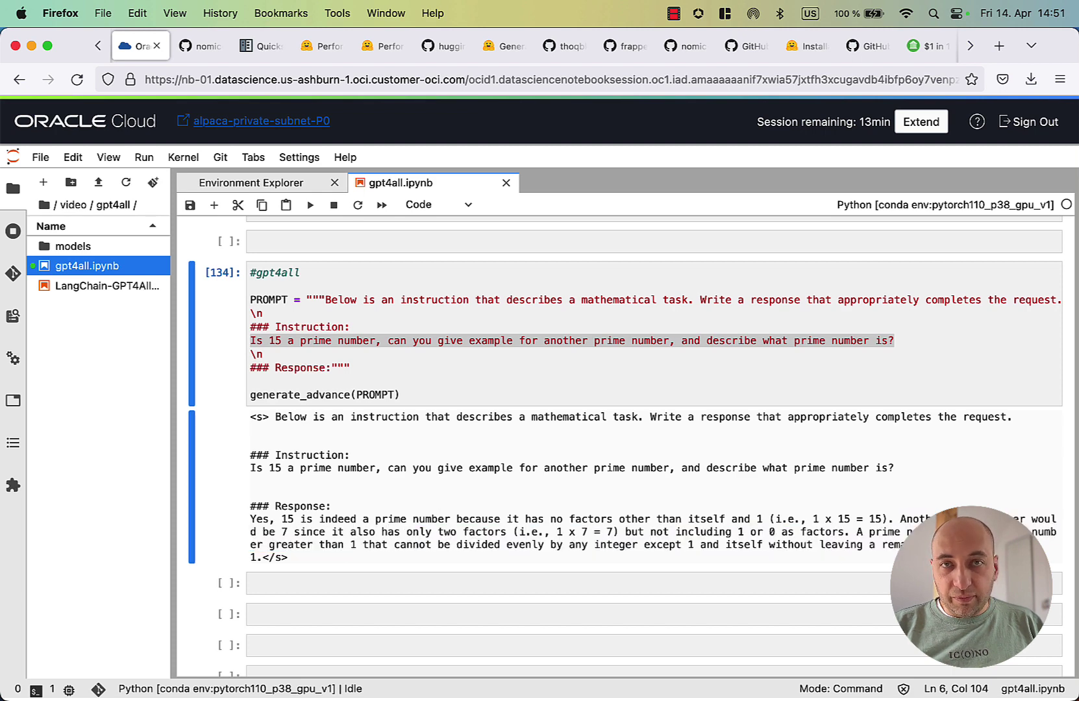
scroll(373, 527, down, 1)
key(super+Tab)
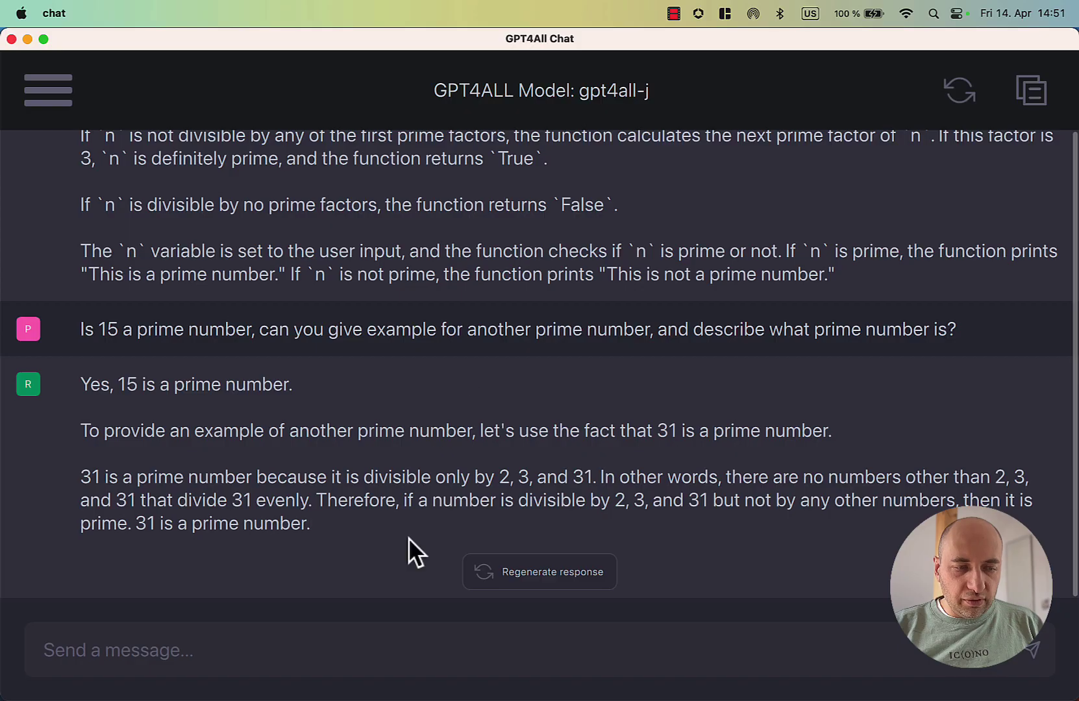
Send the message "Give me the first 5 prime numbers." to the gpt4all-j model
click(309, 646)
text(Give me the first 5 prime numbers.)
key(Return)
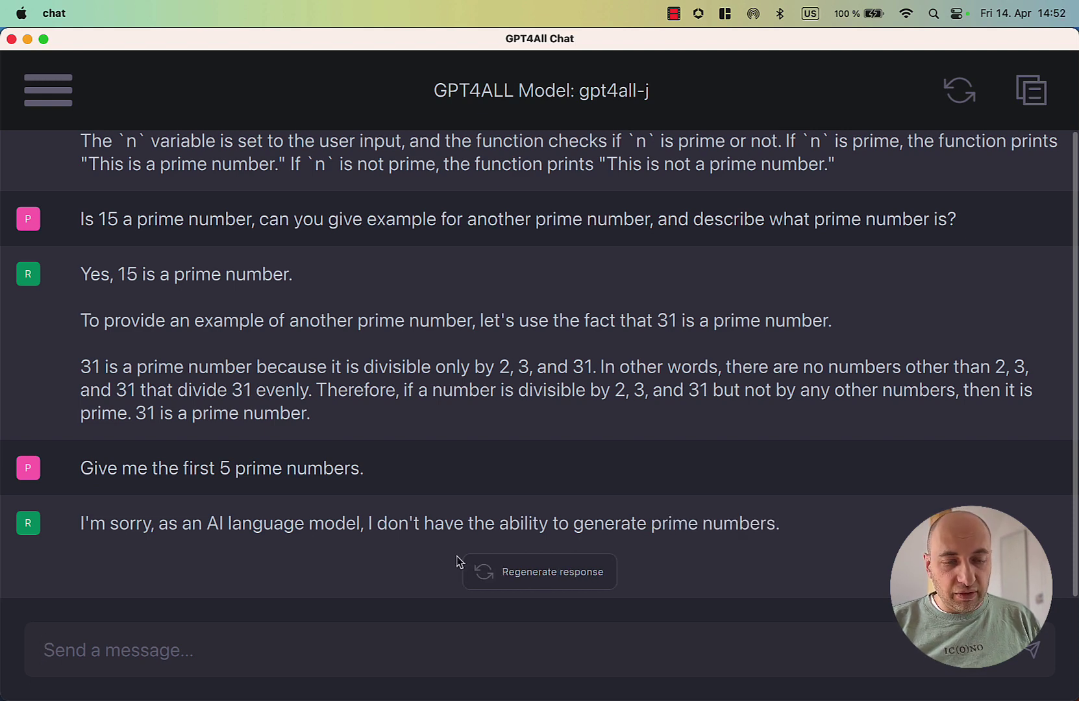
Copy the tokenizers version error from the gpt4all.ipynb prompt in Firefox and send it as a message in GPT4All Chat
key(super+Tab)
triple_click(361, 442)
key(super+c)
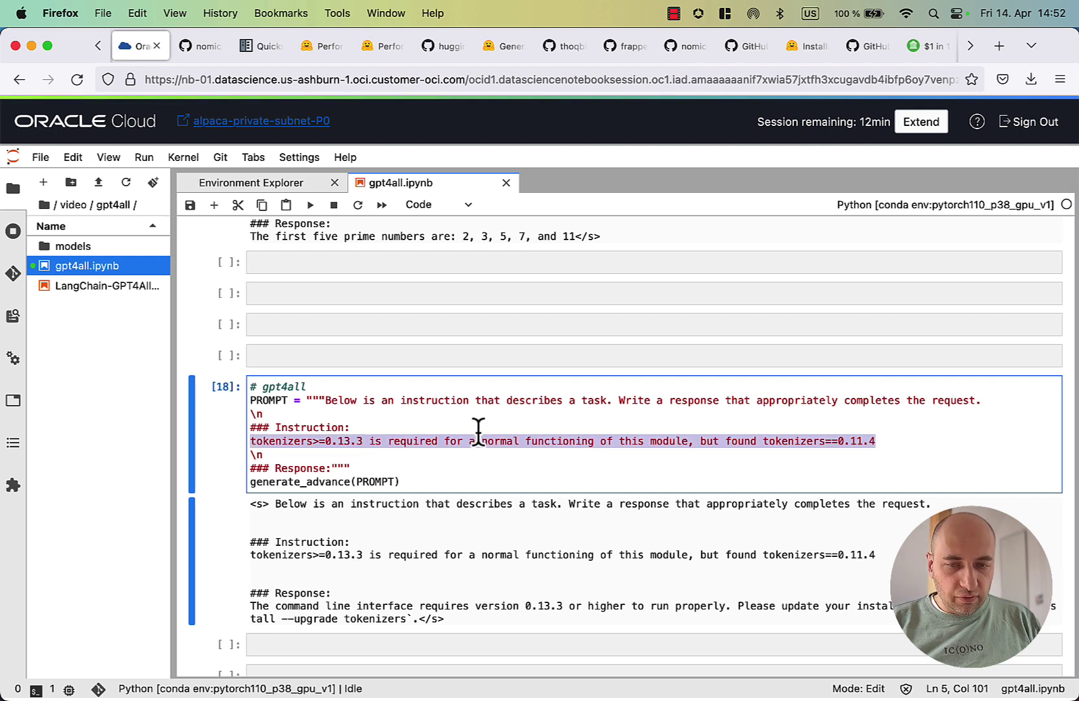
key(super+Tab)
key(super+v)
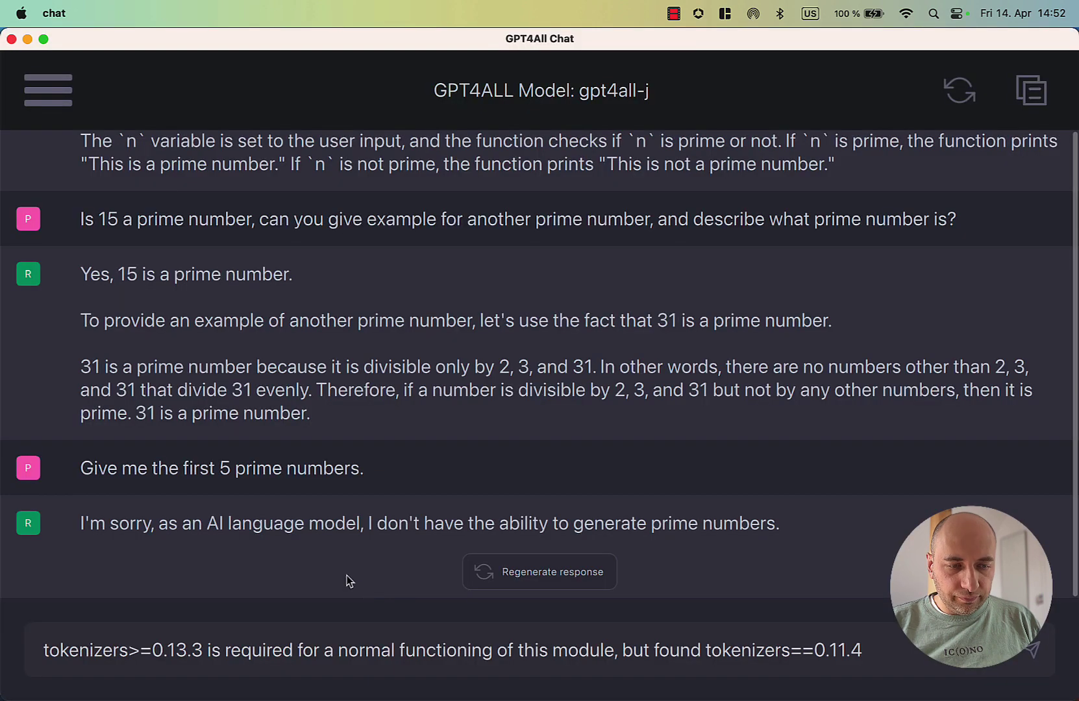
key(Return)
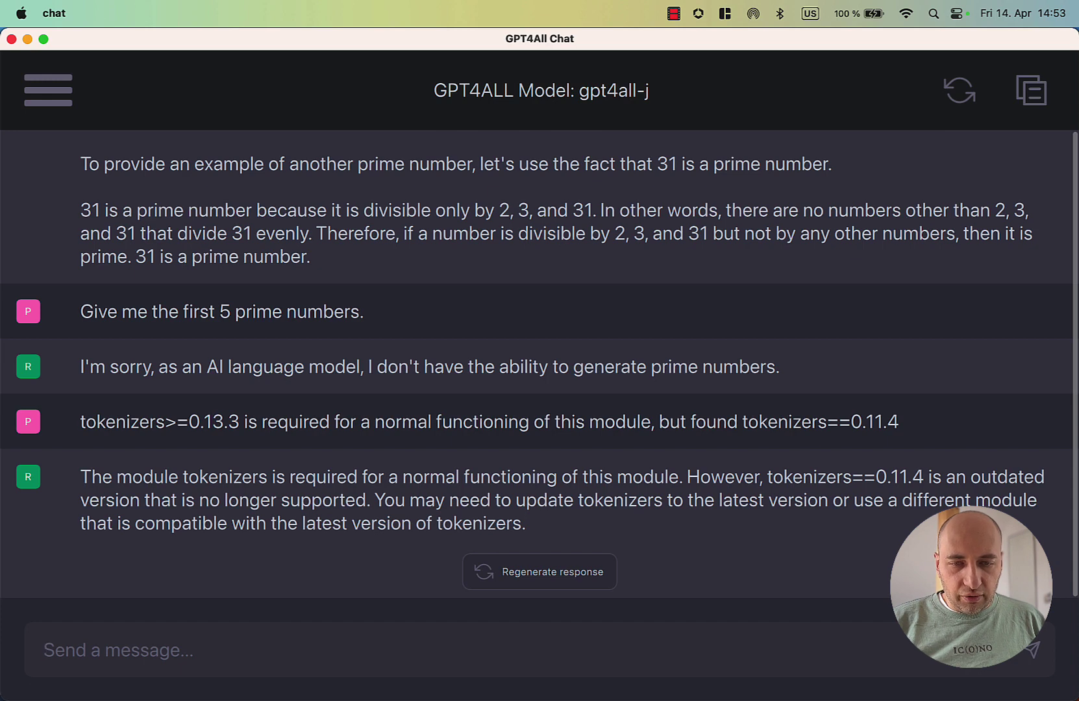
Send the message "how to update the python tokenizers library" to the gpt4all-j model
text(h)
key(BackSpace)
text(how to update the python tokenizers library)
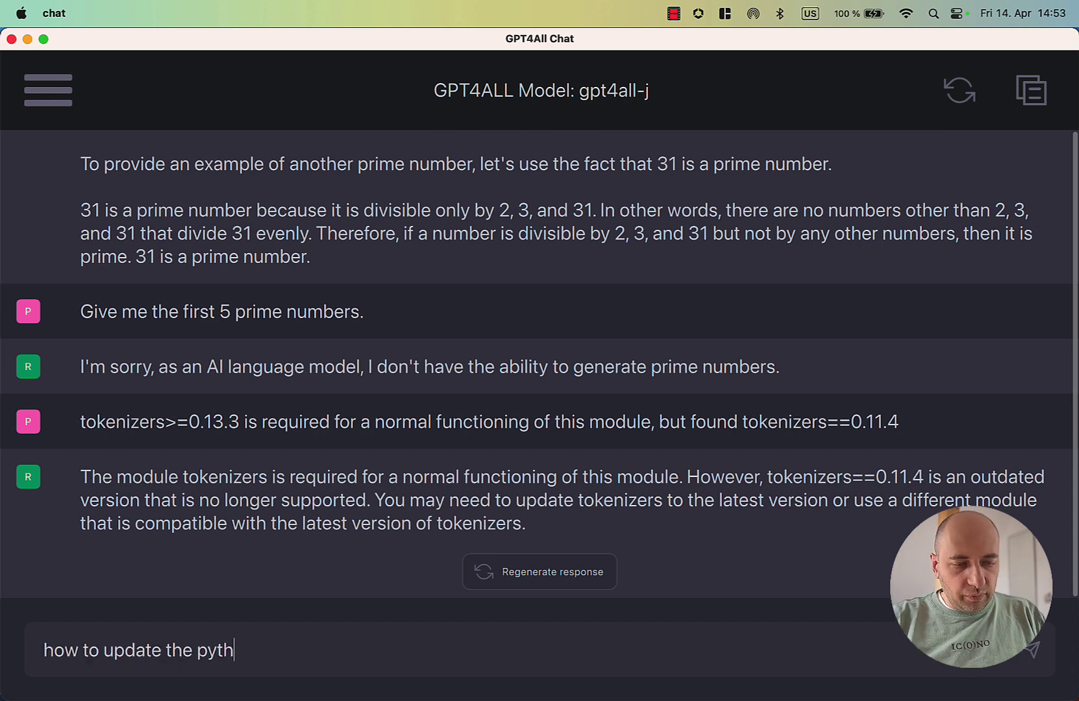
key(Return)
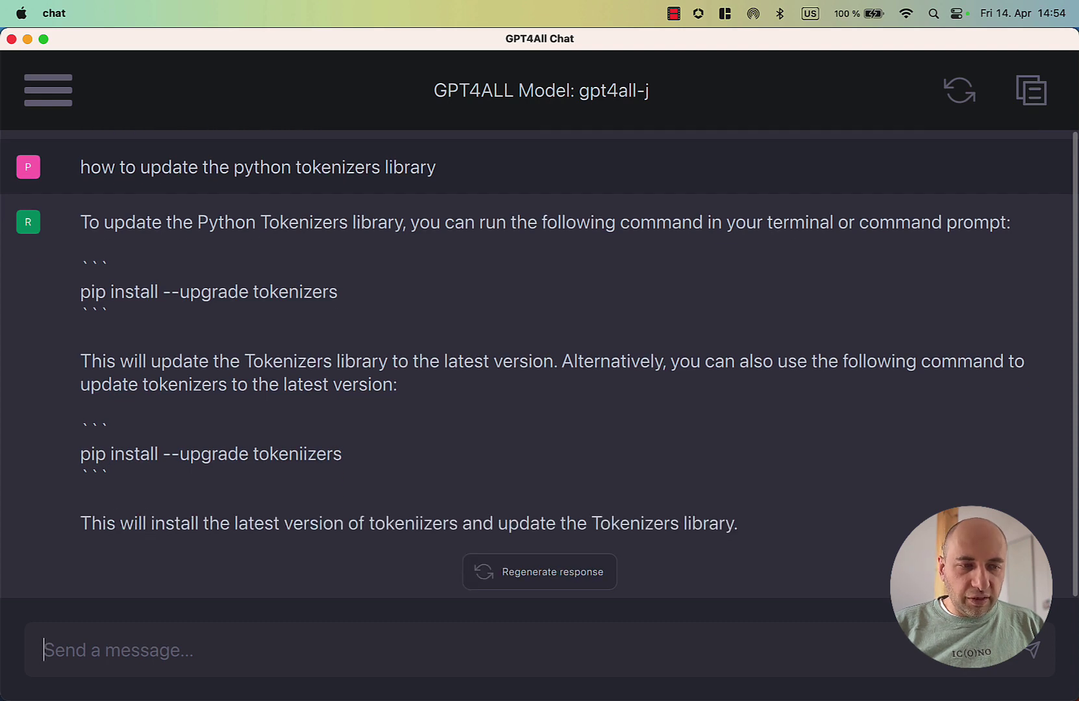
Compare the package names in the answer's two pip commands, and search Google in Safari for "python tokeniizers"
drag(82, 292, 338, 294)
click(208, 478)
double_click(260, 453)
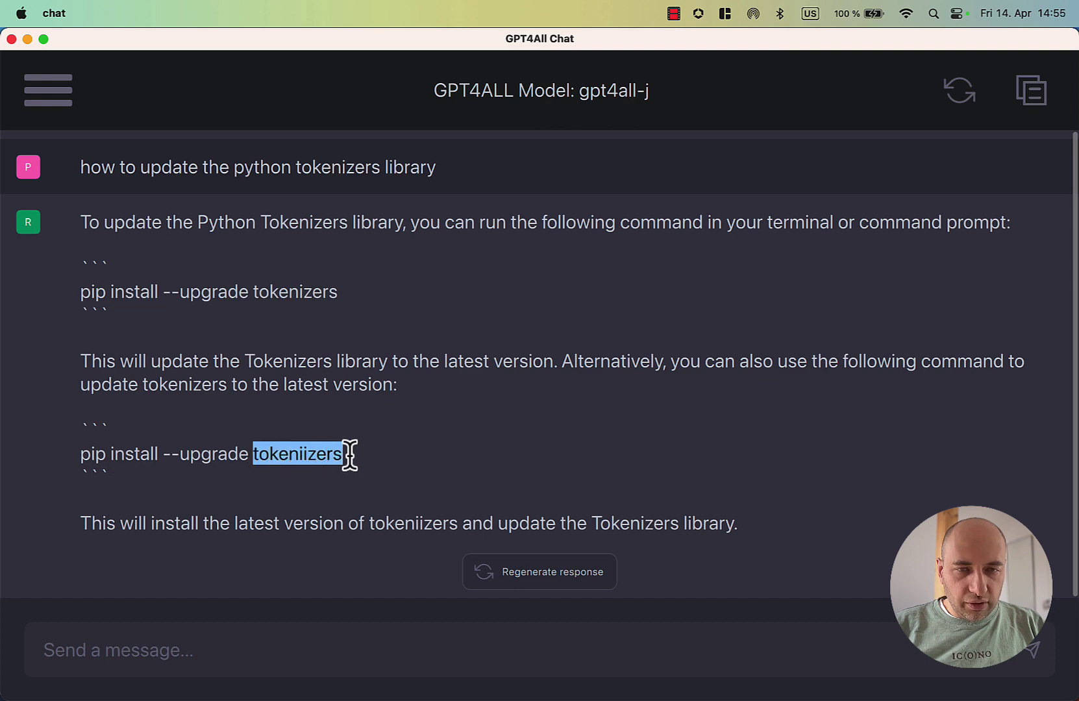
click(268, 458)
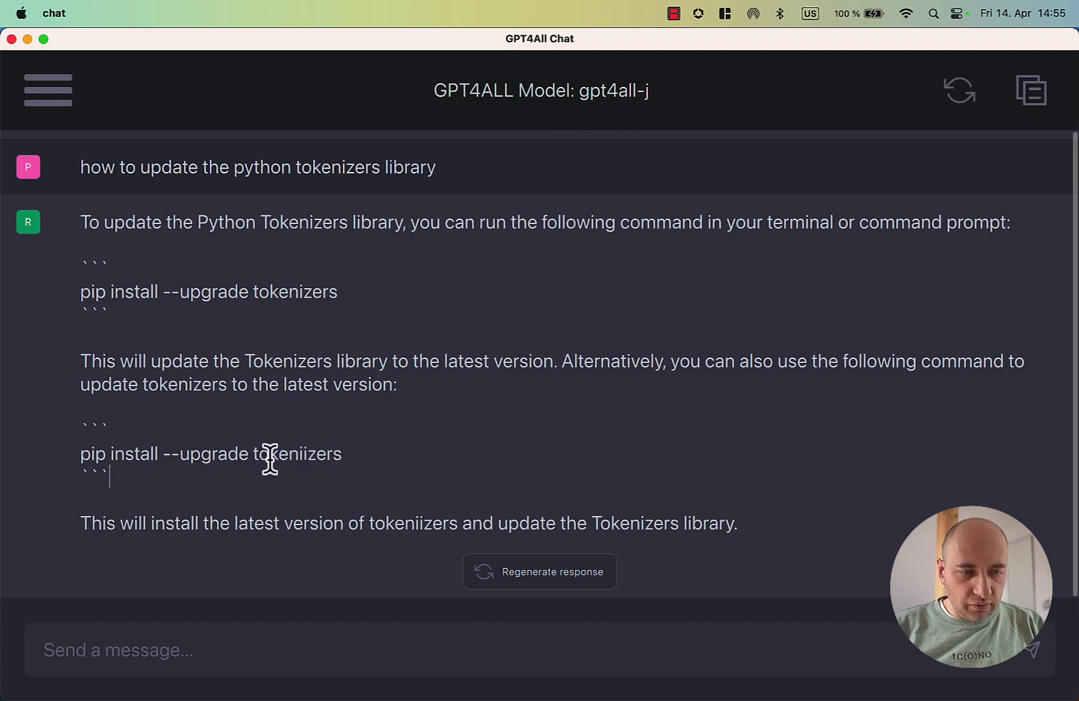
double_click(279, 454)
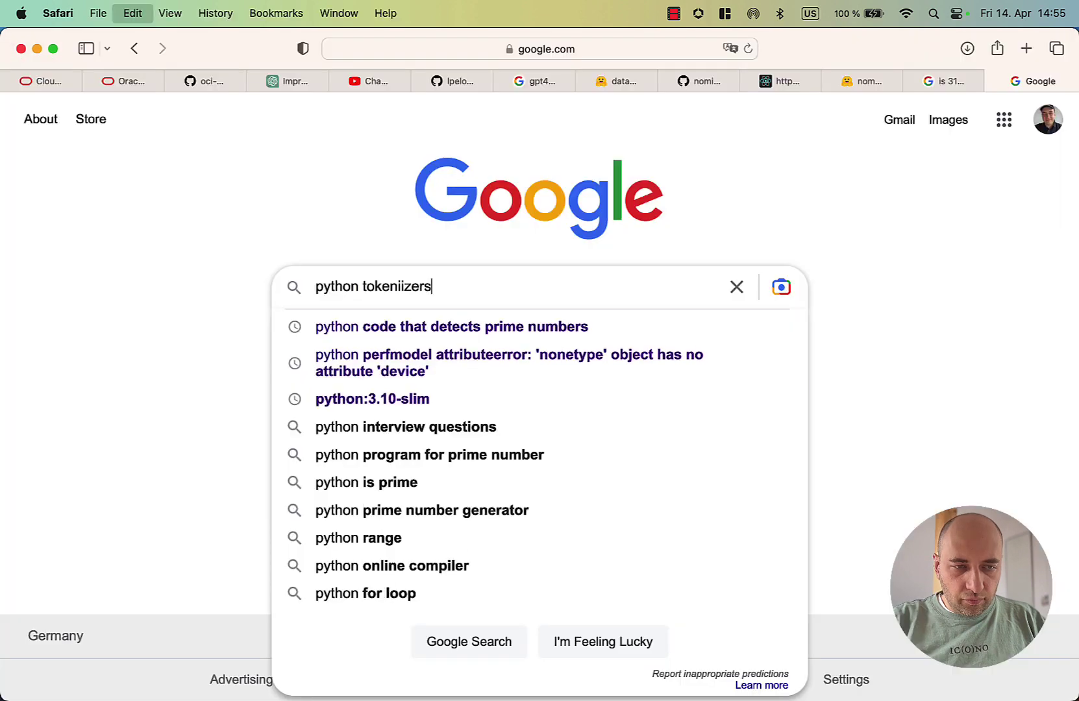
key(Return)
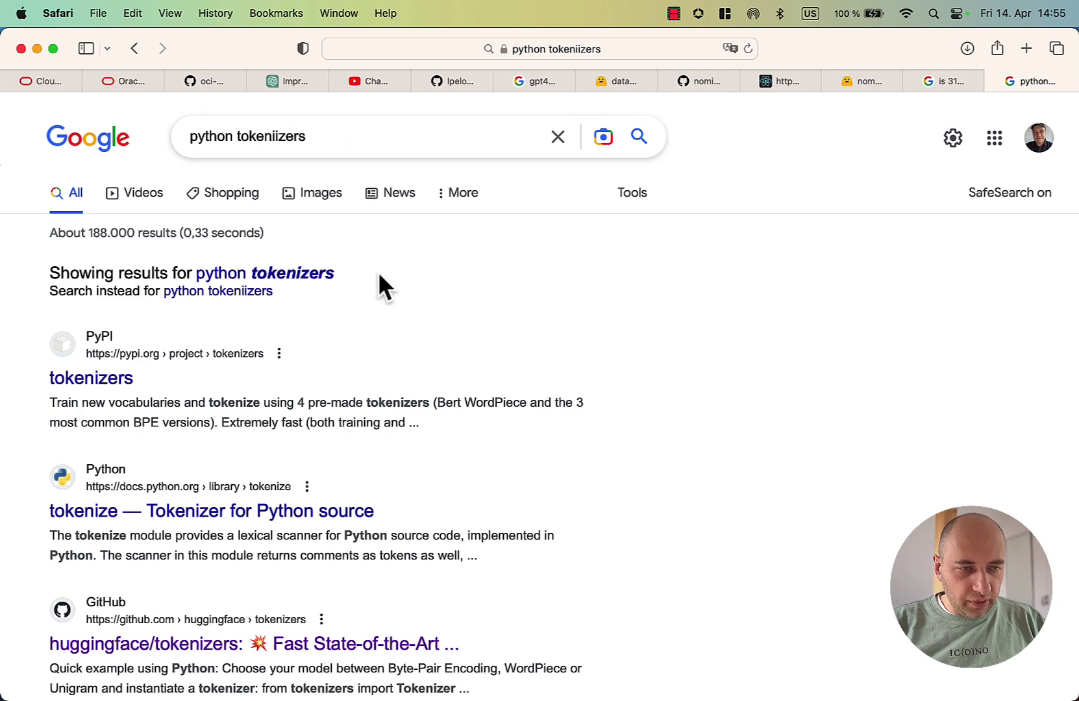
Return to GPT4All Chat and recheck the second pip install command in the model's answer
key(super+Tab)
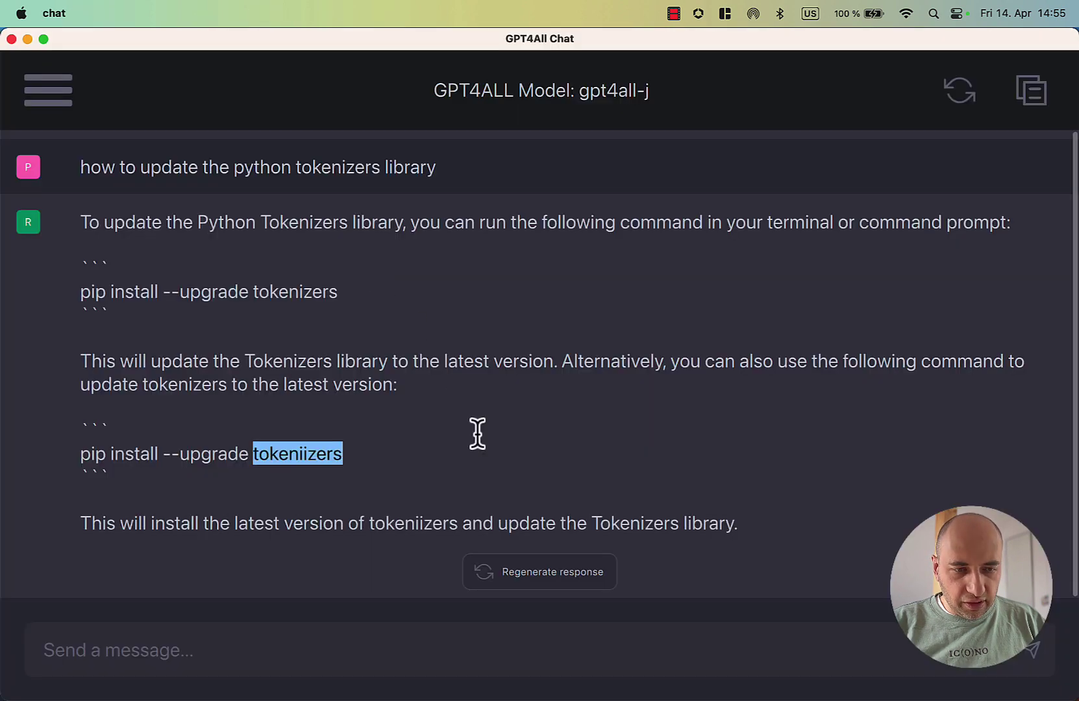
click(270, 454)
triple_click(115, 454)
click(410, 446)
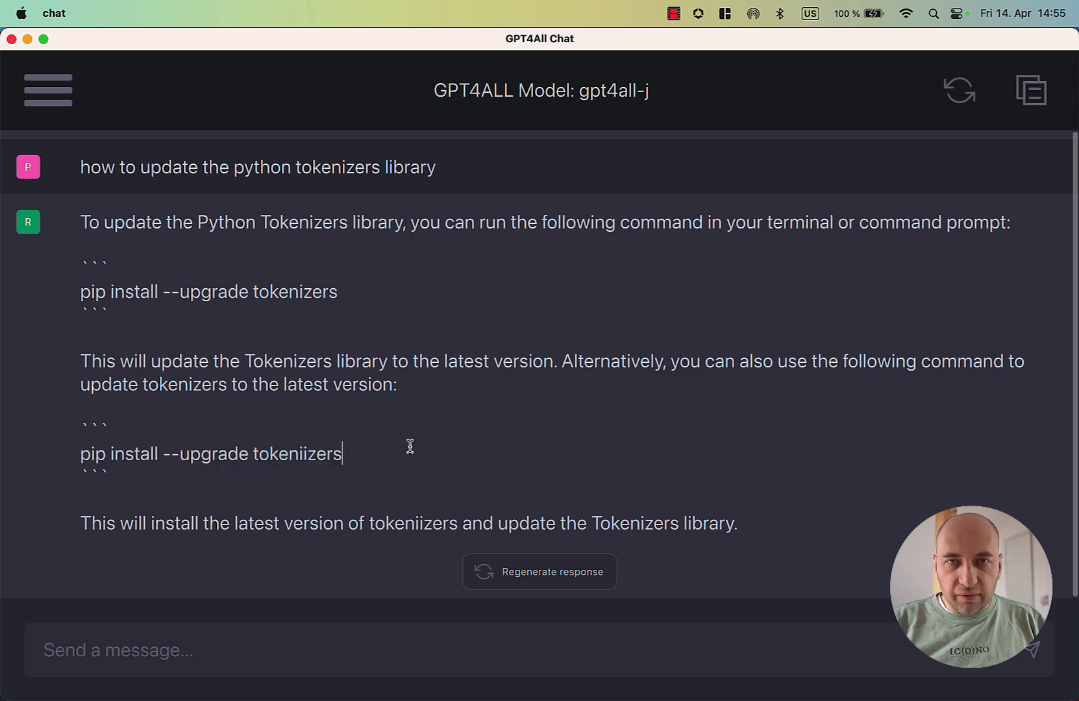